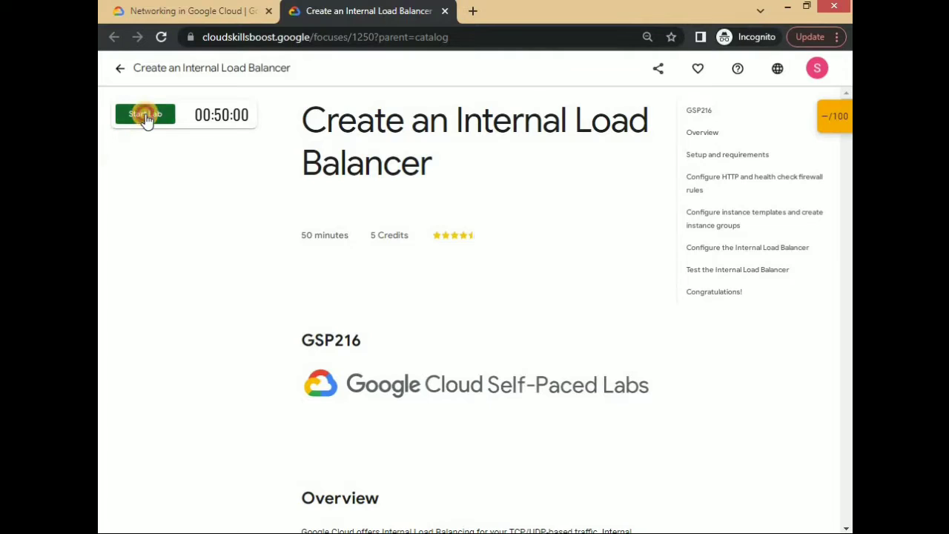
- Open the Google Cloud console, sign in with the lab account's password and accept the new account terms
left_click(221, 192)
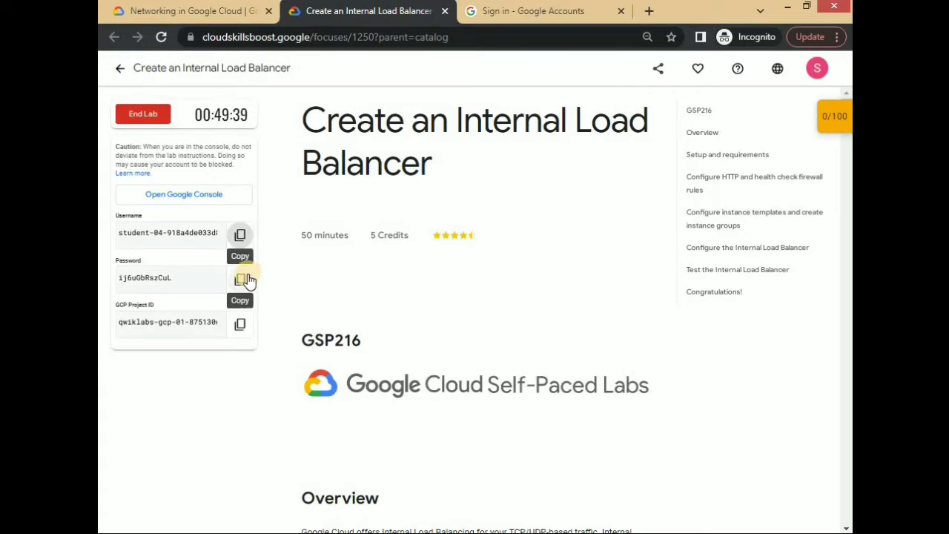
left_click(239, 279)
left_click(533, 11)
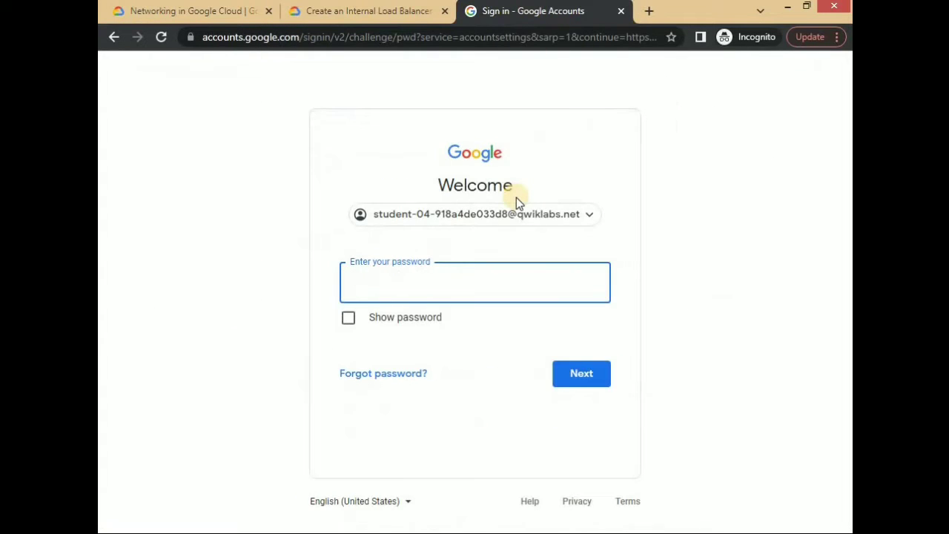
key("ctrl+v")
key("Return")
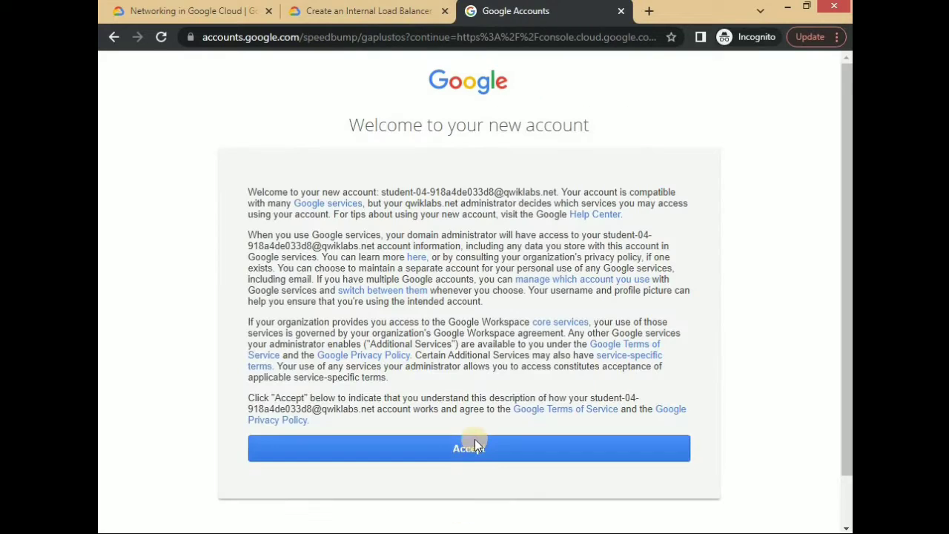
left_click(473, 442)
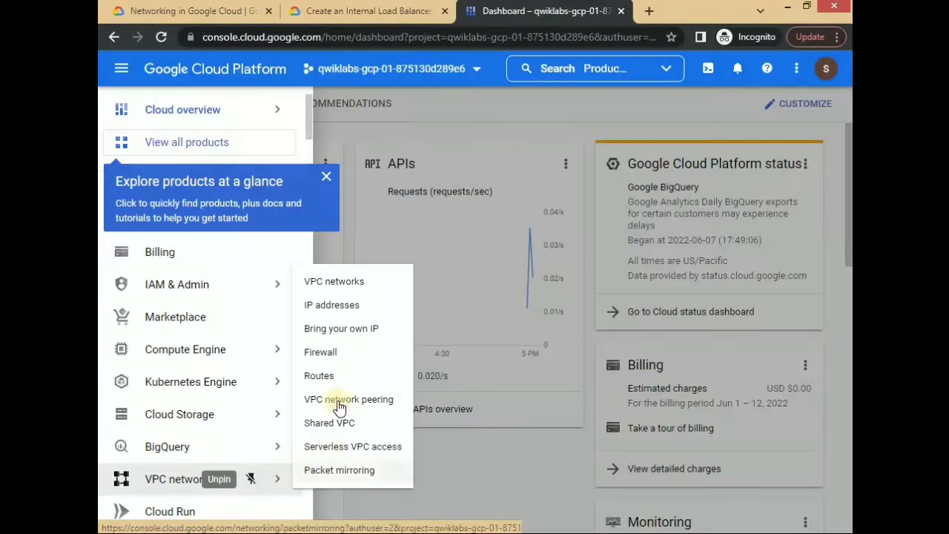
- Define a VPC firewall rule named app-allow-http with target tag lb-backend and source IPv4 range 0.0.0.0/0
left_click(327, 282)
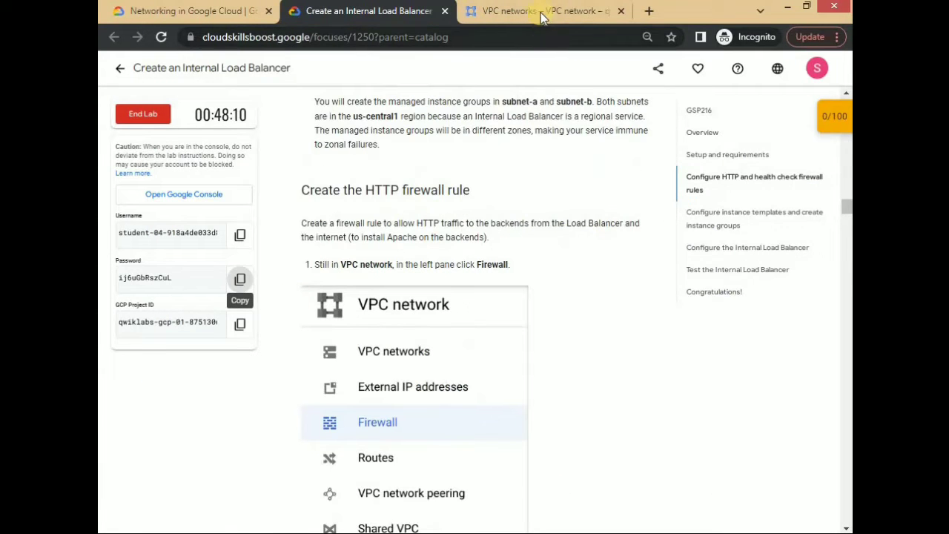
left_click(541, 11)
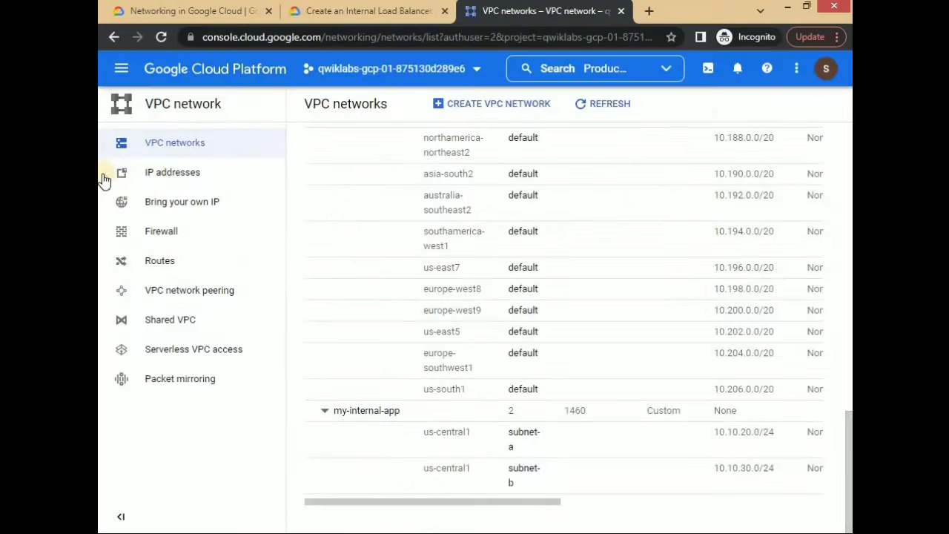
left_click(215, 249)
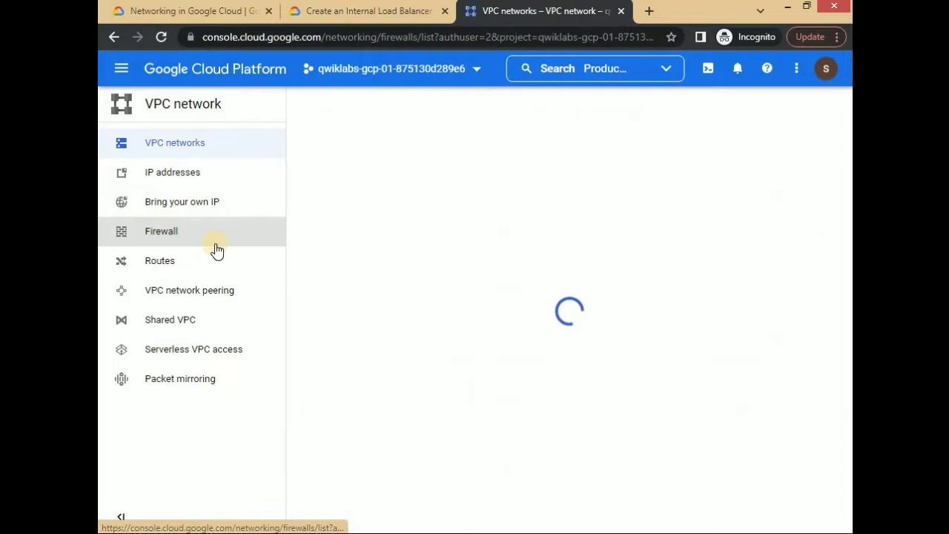
left_click(485, 106)
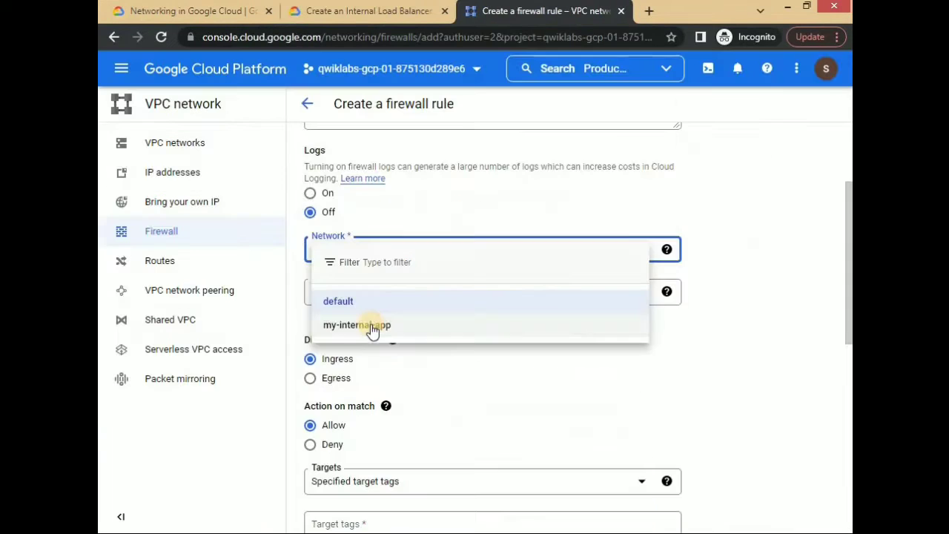
left_click(370, 326)
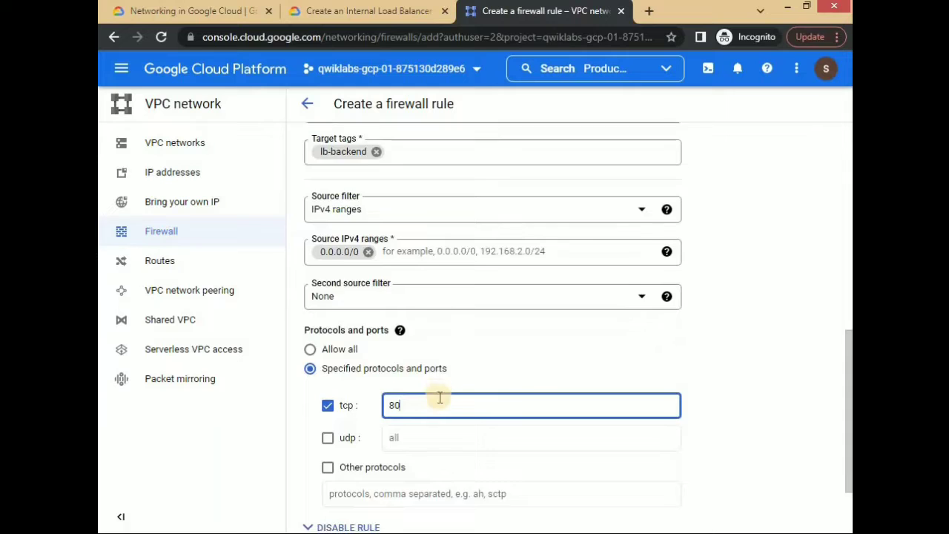
scroll(439, 396, "down", 3)
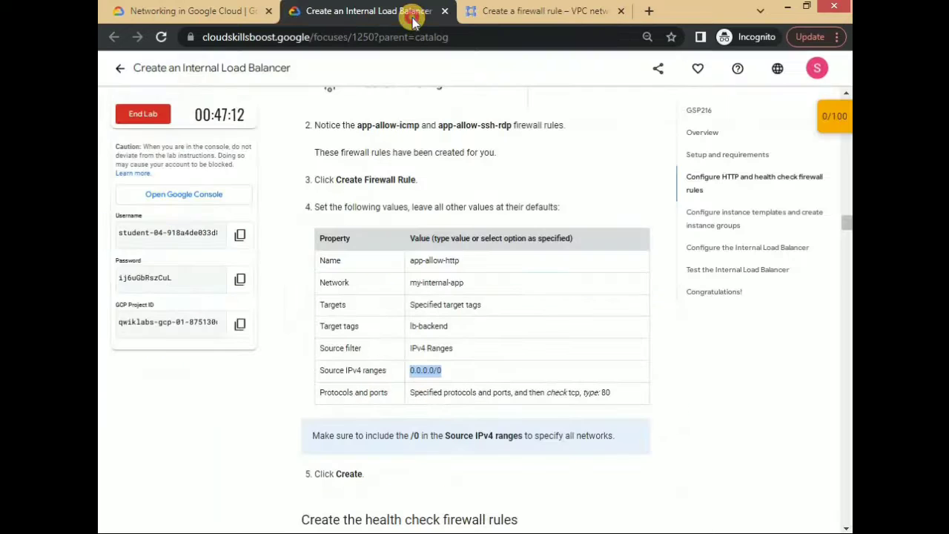
- Allow tcp port 80 in the app-allow-http firewall rule and create it
scroll(500, 294, "down", 2)
left_click(537, 11)
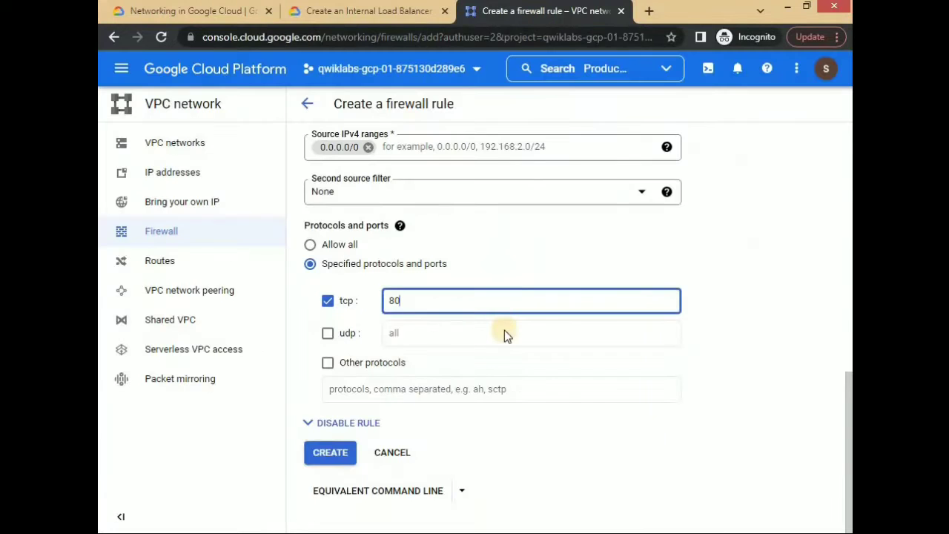
key("Return")
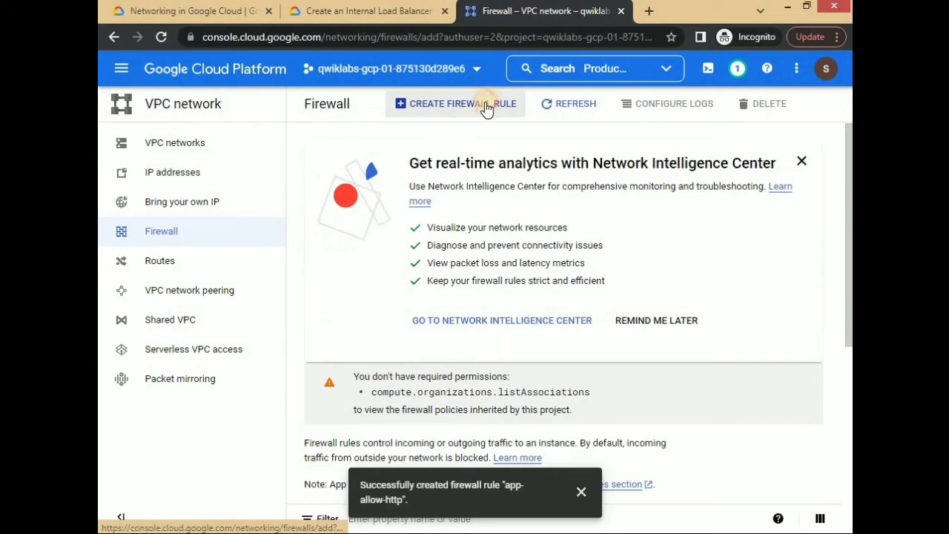
- Start a second firewall rule named app-allow-health-check and enter 130.211.0.0/22 as a source IPv4 range
left_click(463, 108)
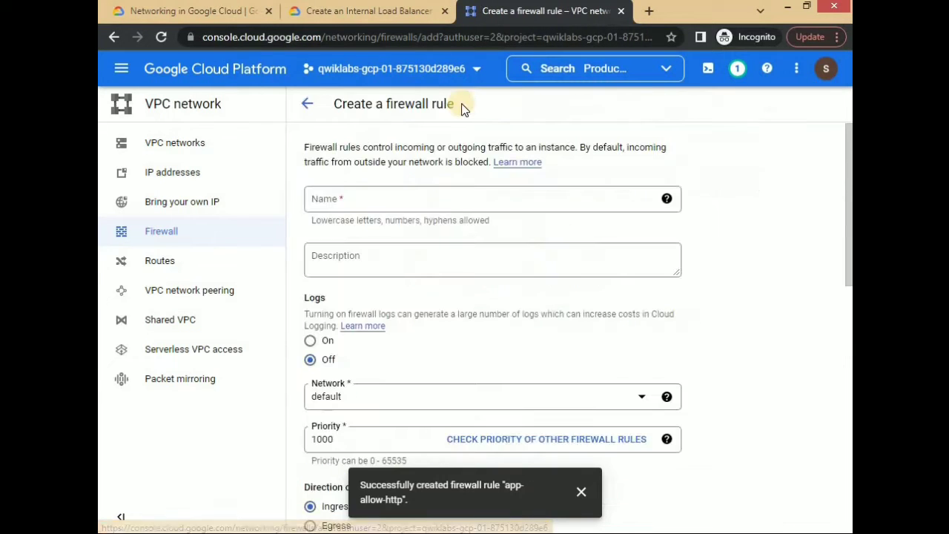
scroll(386, 477, "down", 10)
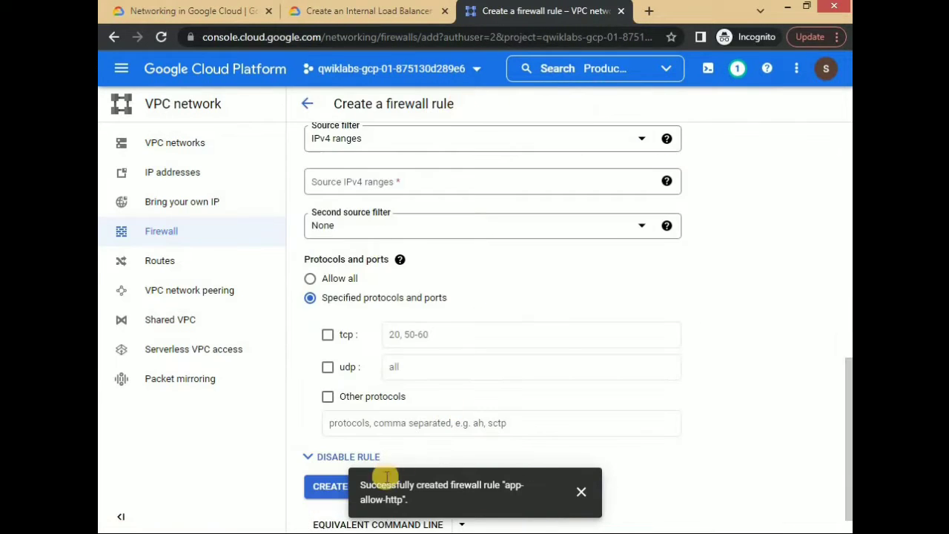
left_click(386, 183)
type("130.211.0.0/22")
key("space")
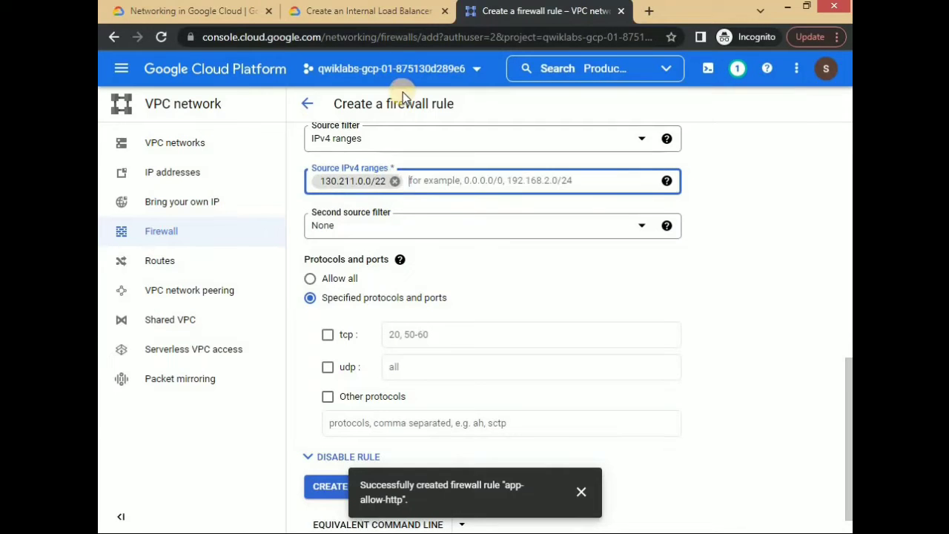
- Add source IPv4 range 35.191.0.0/16 from the lab instructions, allow tcp and create the health check firewall rule
left_click(368, 10)
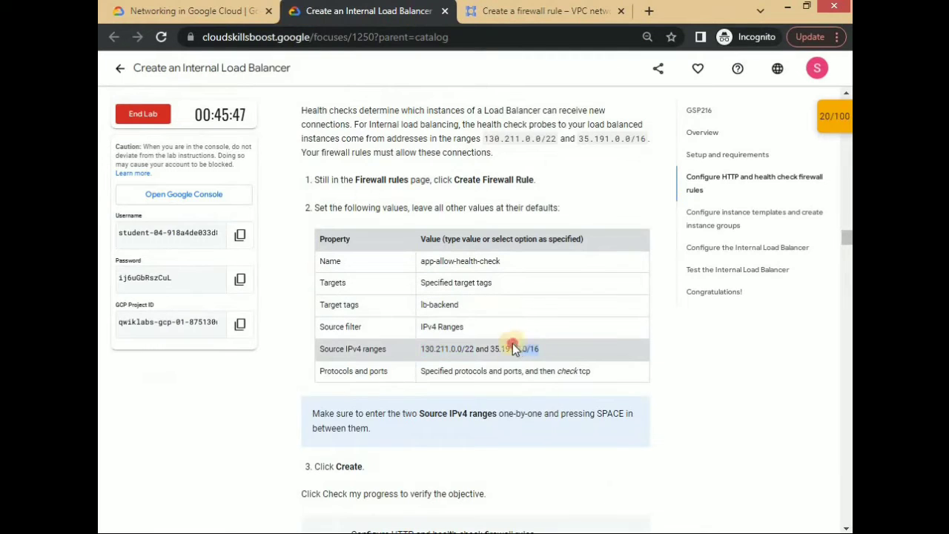
left_click_drag(491, 348, 489, 349)
key("ctrl+c")
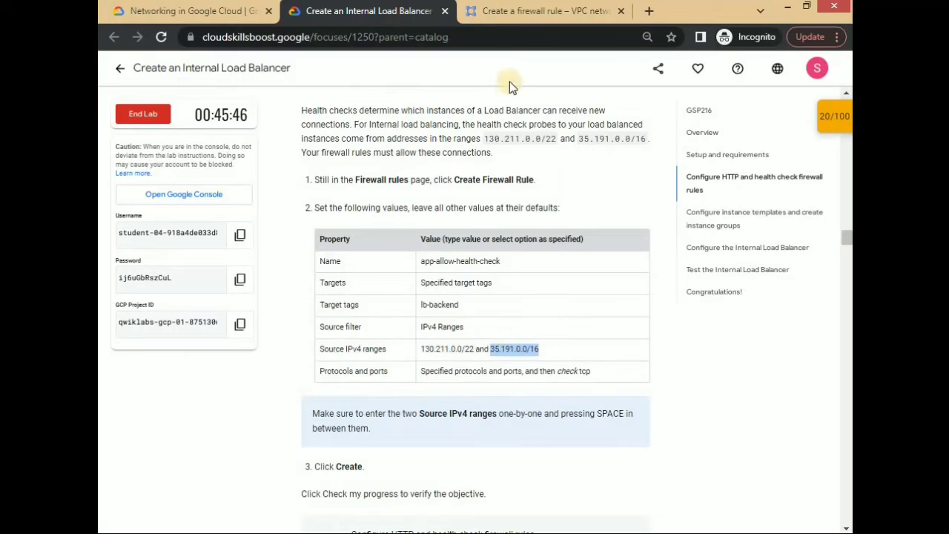
left_click(518, 23)
key("ctrl+v")
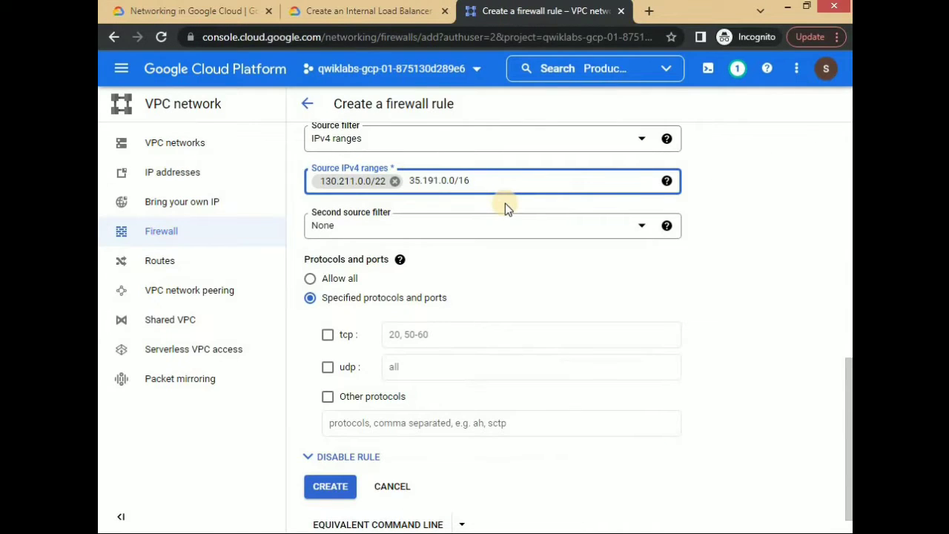
key("space")
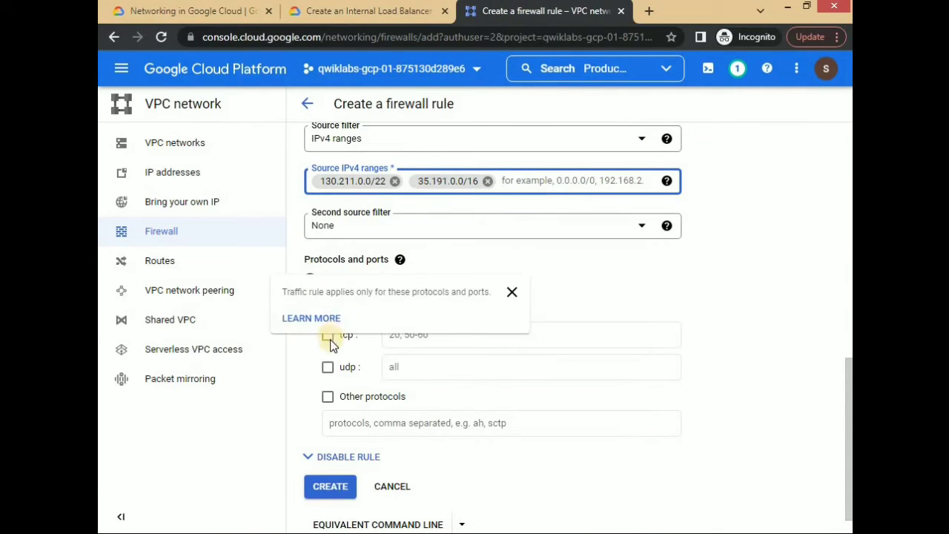
left_click(328, 335)
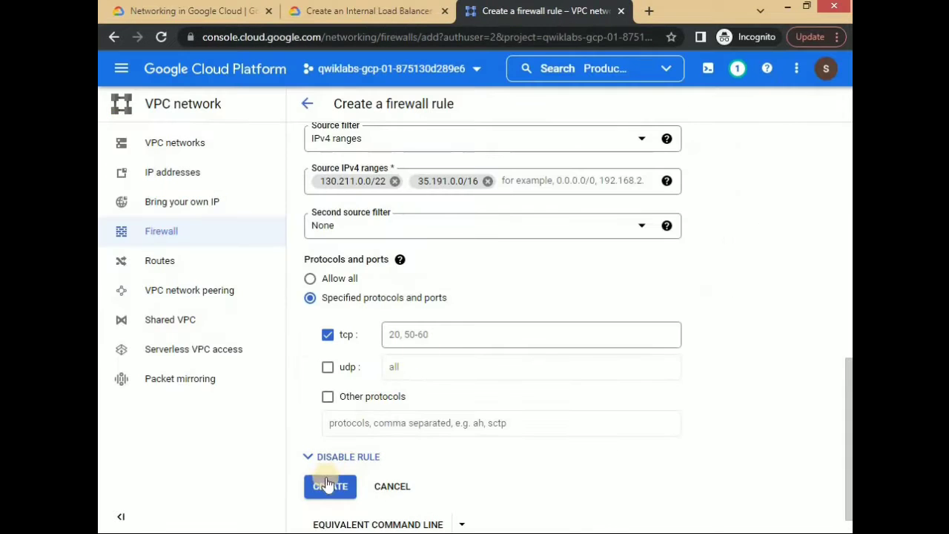
left_click(329, 483)
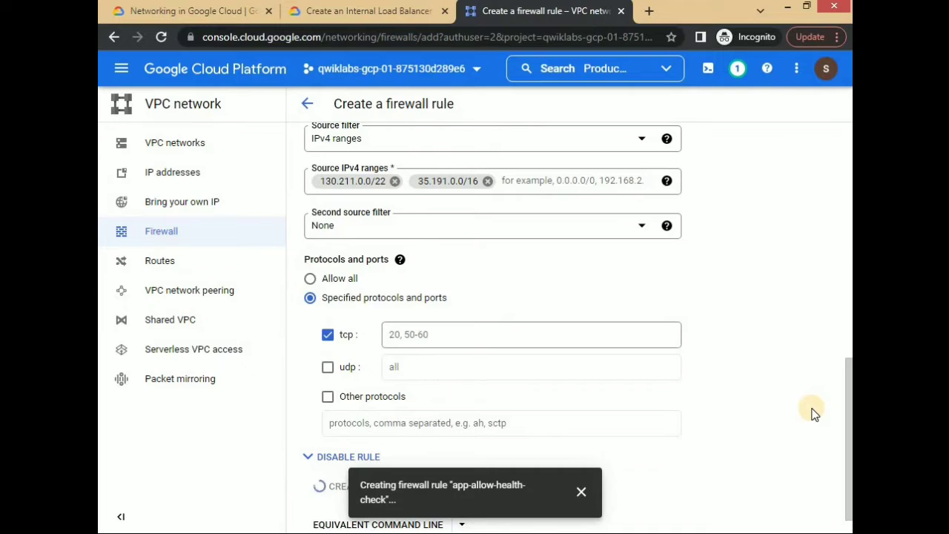
- Check the lab progress for the HTTP and health check firewall rules and read the instance template instructions
left_click(415, 339)
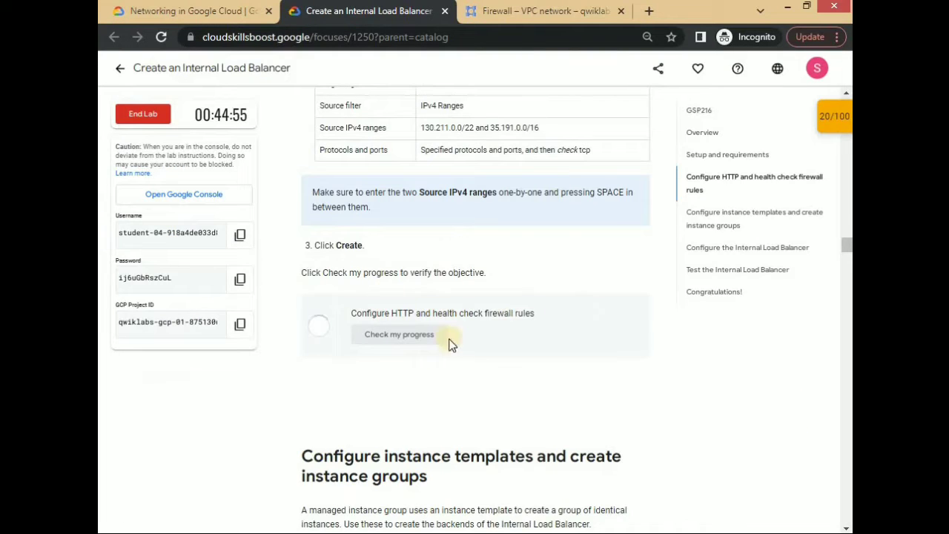
scroll(482, 296, "down", 2)
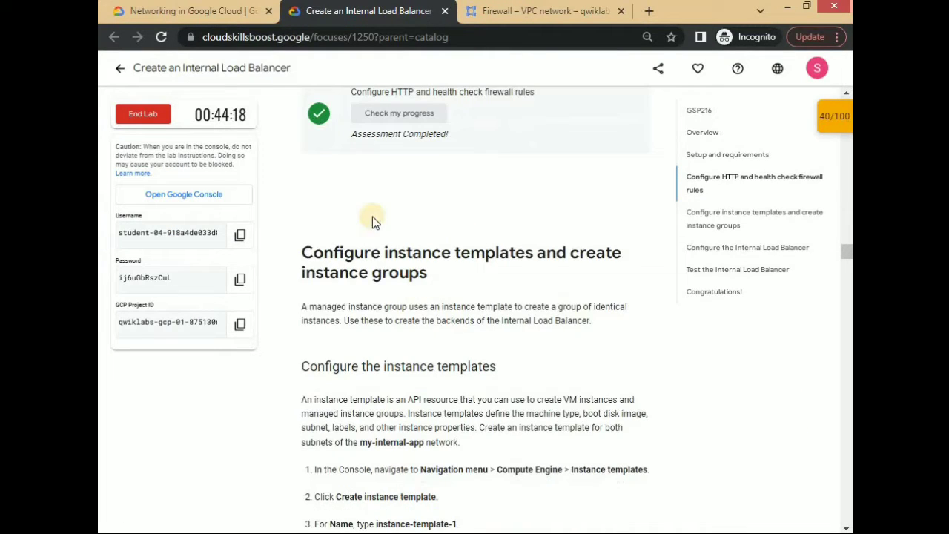
scroll(564, 319, "down", 2)
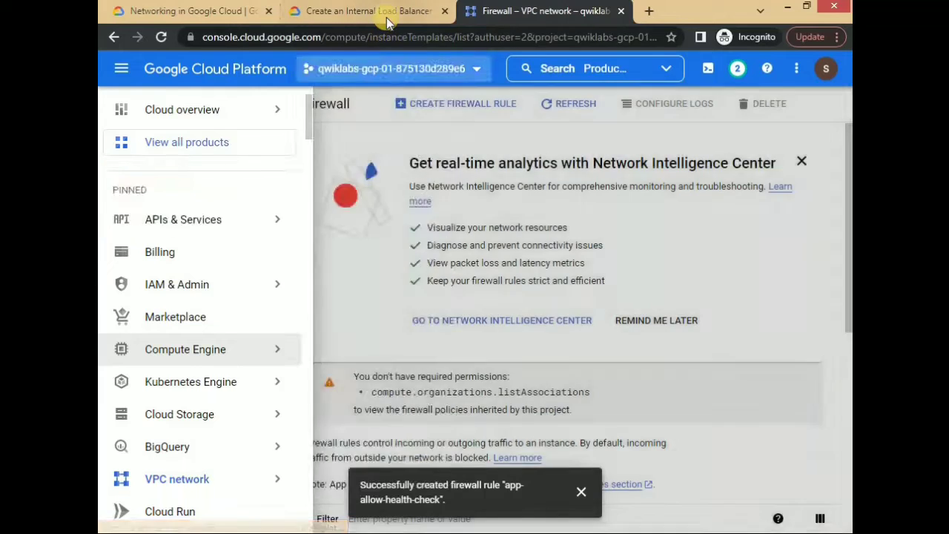
- Start a Compute Engine instance template named instance-template-1 and set its machine series to N1
left_click(384, 16)
left_click(516, 15)
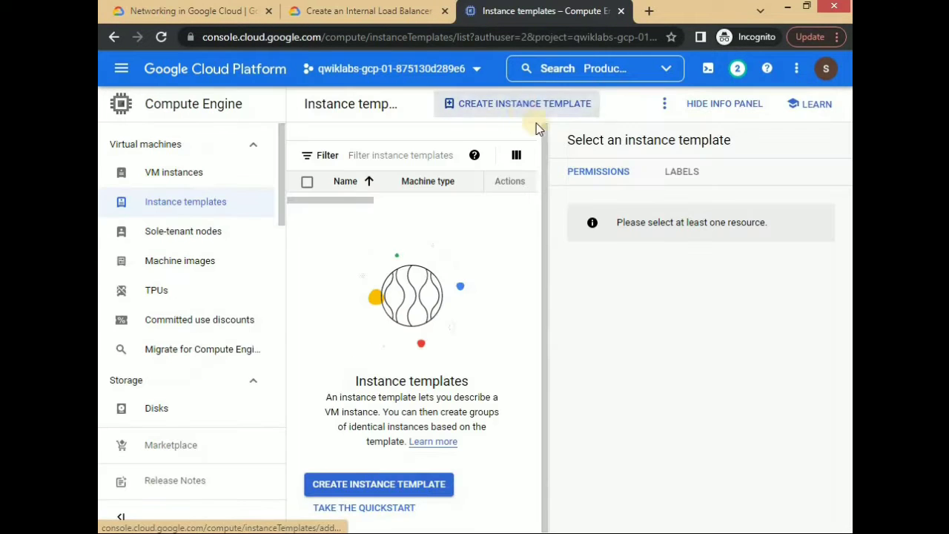
left_click(514, 111)
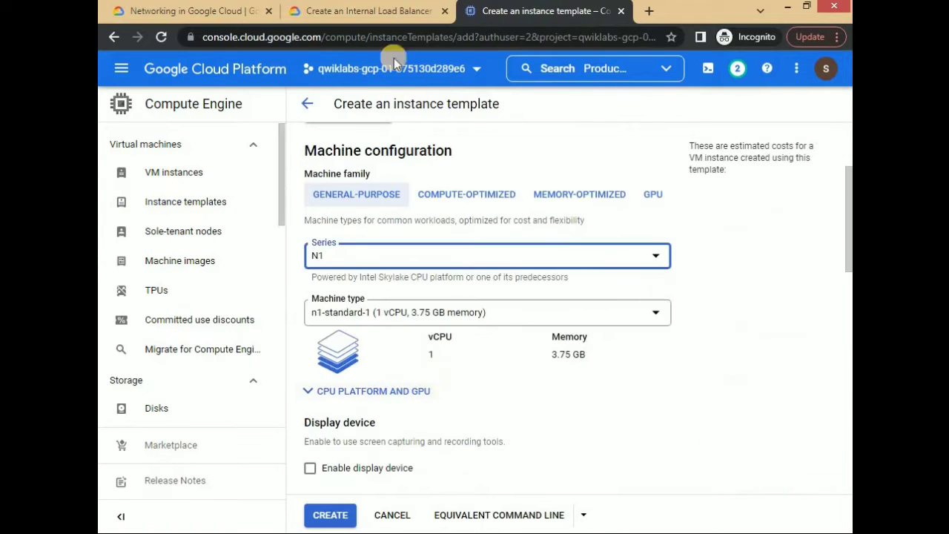
left_click(368, 10)
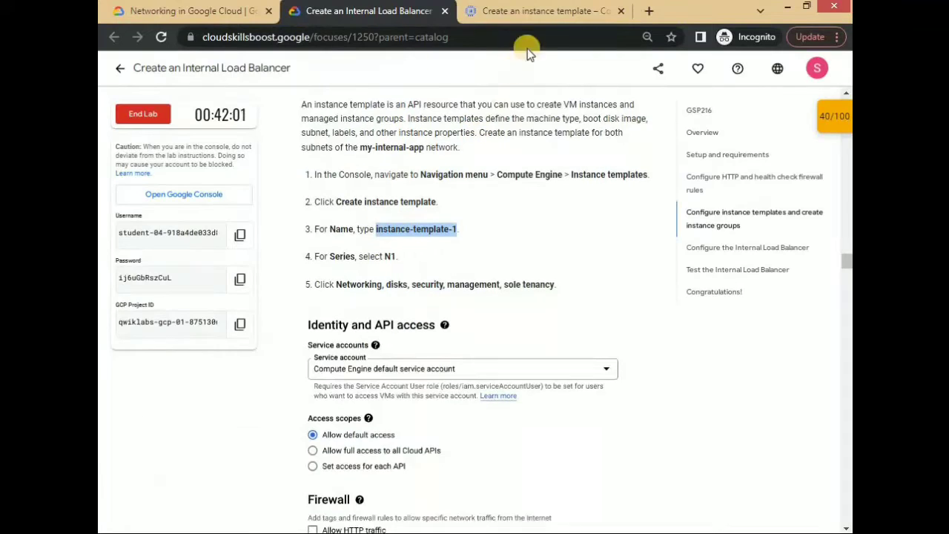
left_click(545, 11)
scroll(559, 309, "down", 5)
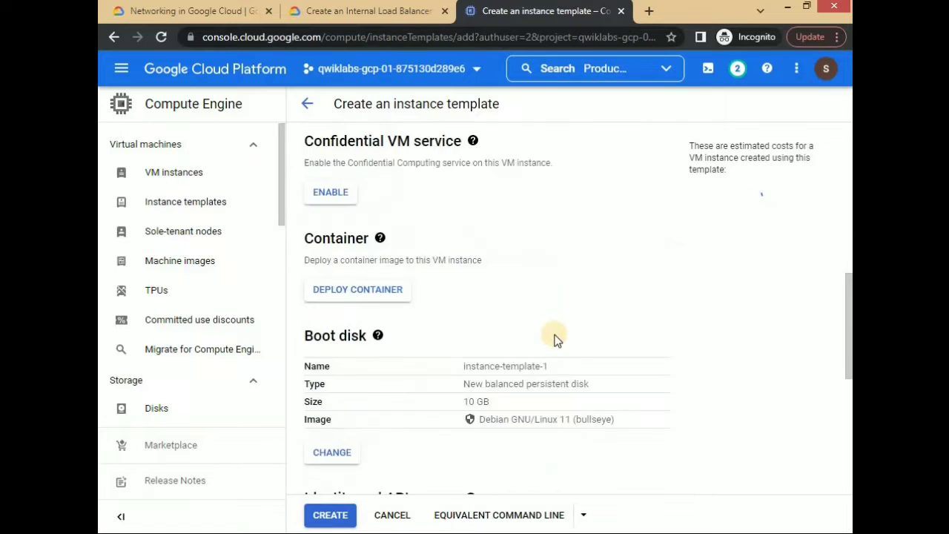
- Expand the instance template's networking, disks, security and management options and copy the lb-backend network tag from the lab instructions
scroll(558, 340, "down", 5)
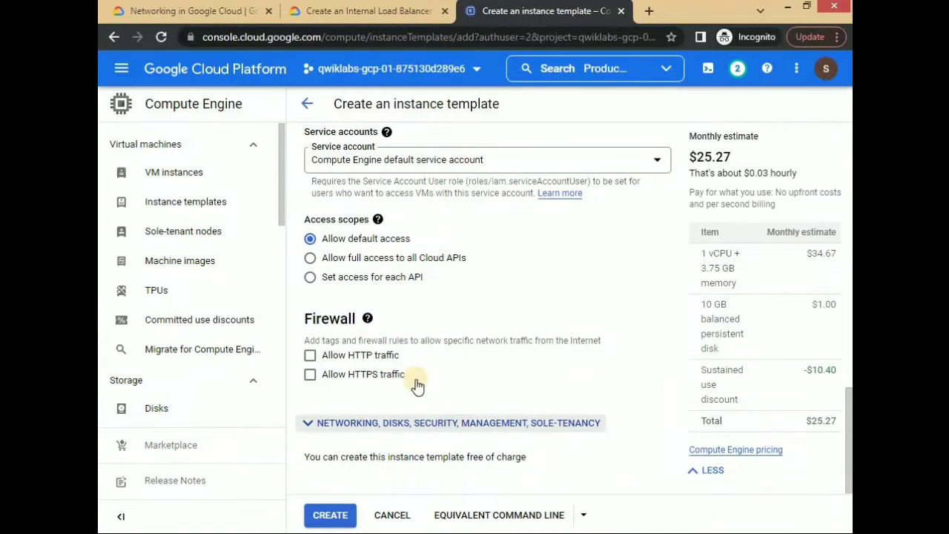
scroll(444, 257, "down", 2)
left_click(406, 10)
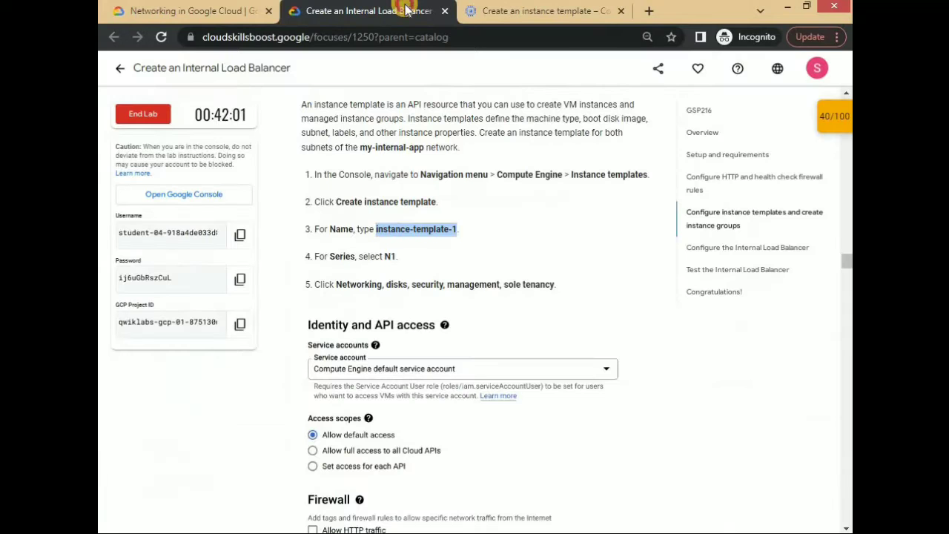
scroll(536, 236, "down", 2)
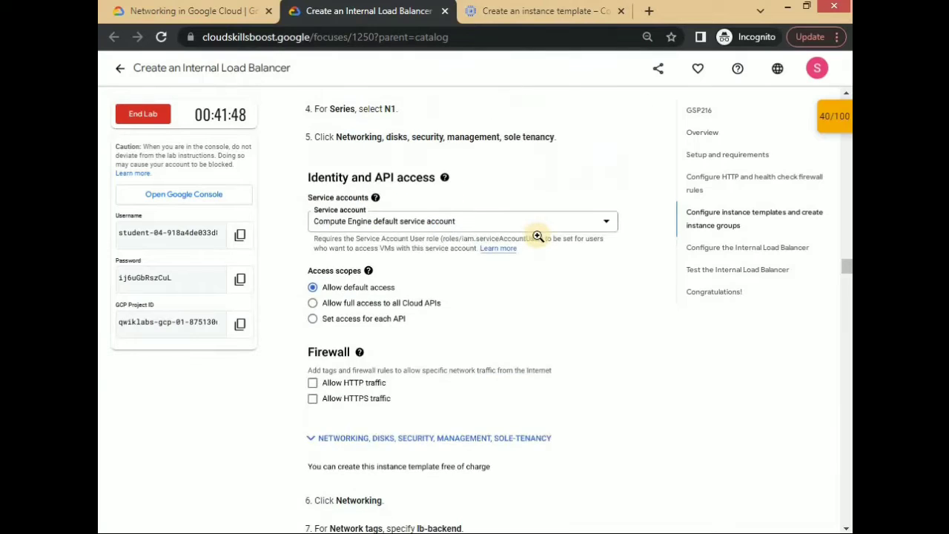
scroll(538, 235, "down", 4)
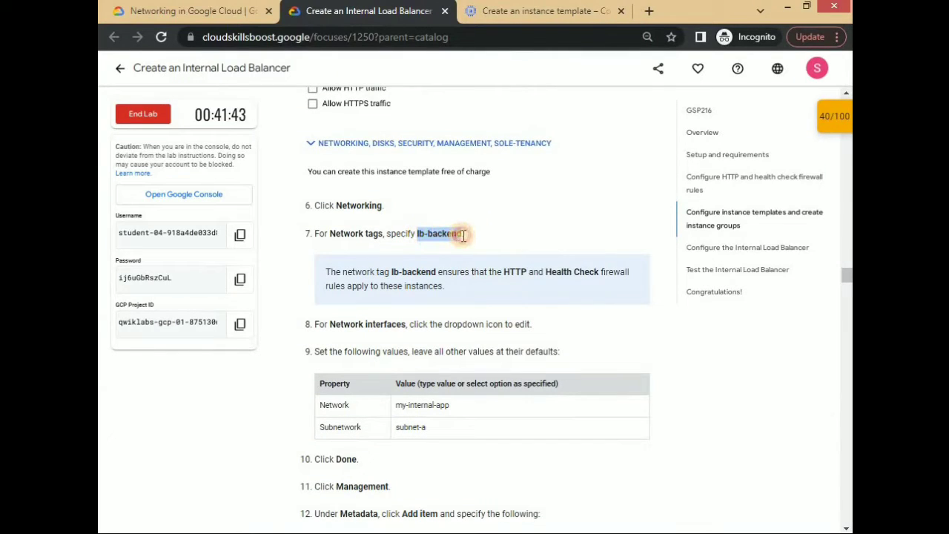
left_click(544, 10)
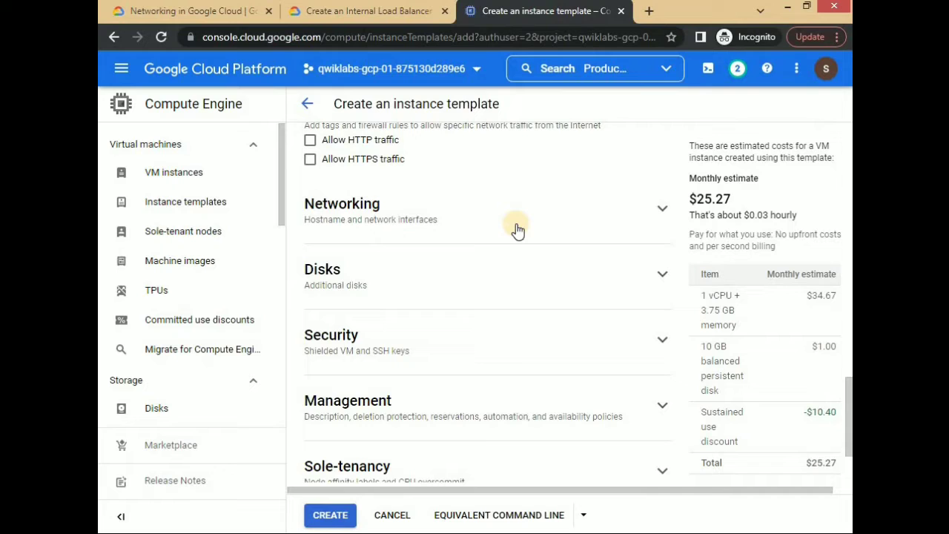
- Add the network tag lb-backend in the instance template's networking settings
left_click(517, 230)
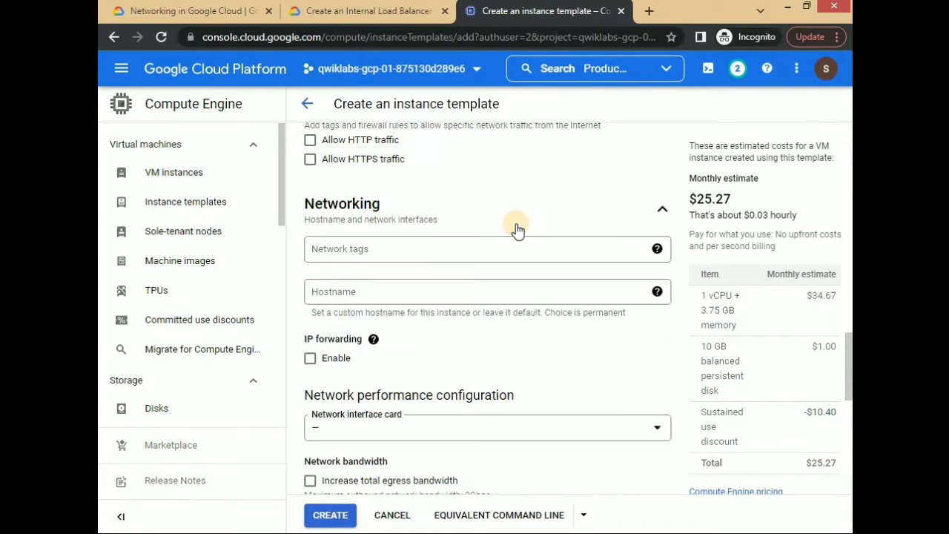
left_click(369, 248)
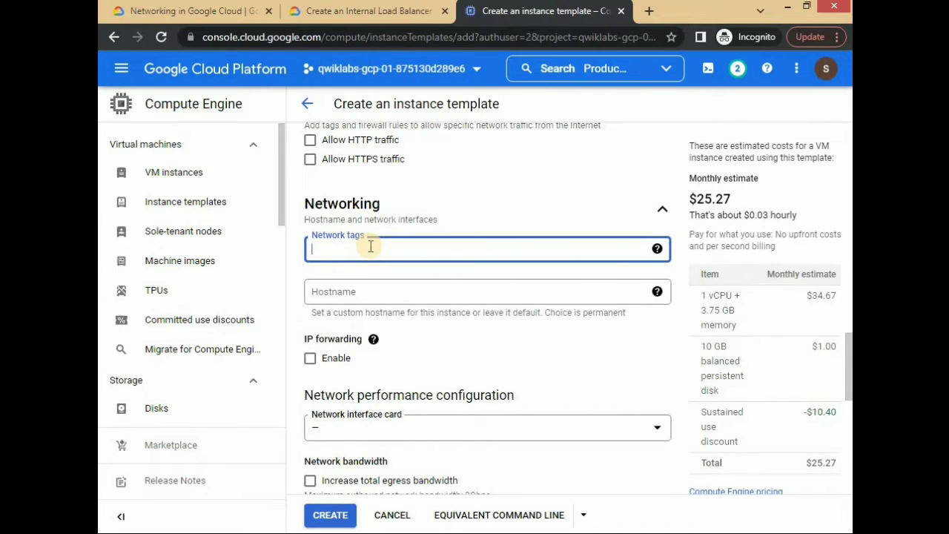
left_click(436, 17)
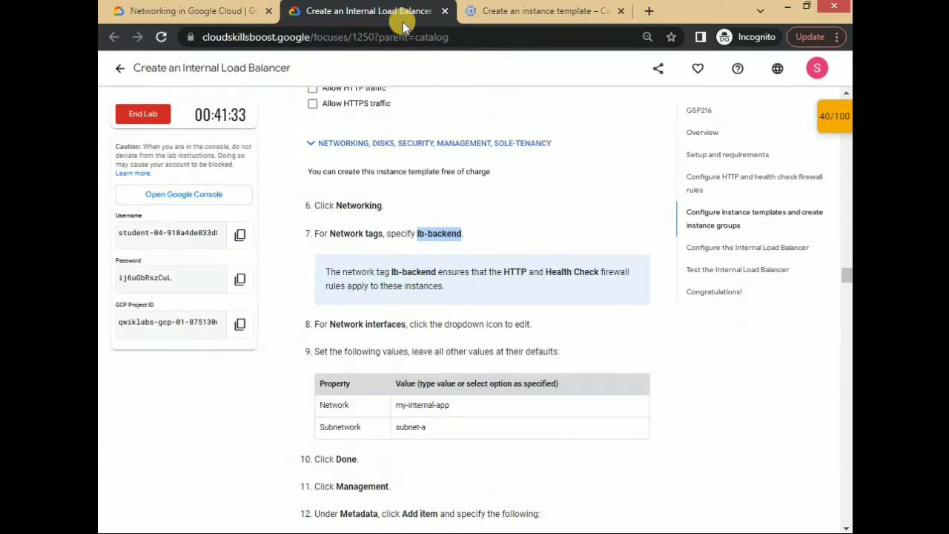
left_click(548, 11)
type("lb-backend")
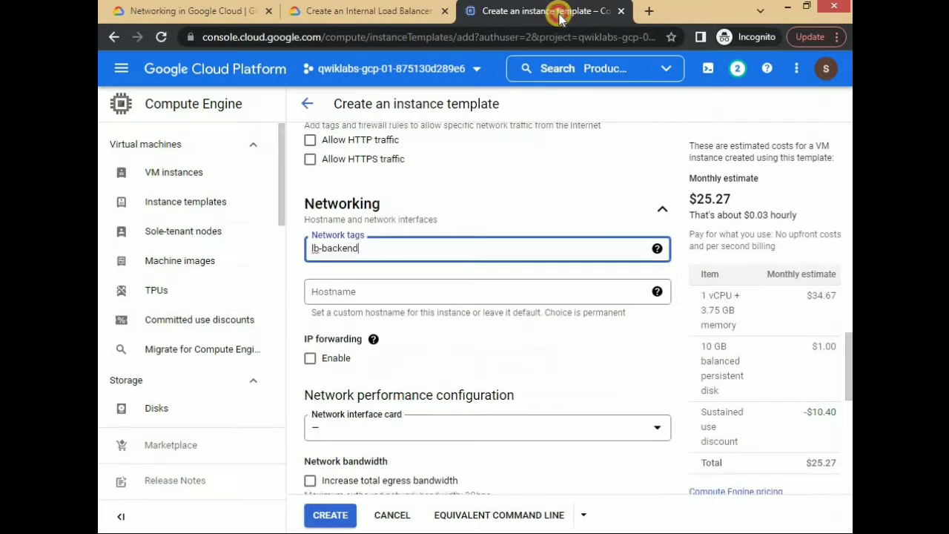
key("Return")
- Edit the template's default network interface and set its network to my-internal-app, following the lab instructions
scroll(480, 264, "down", 1)
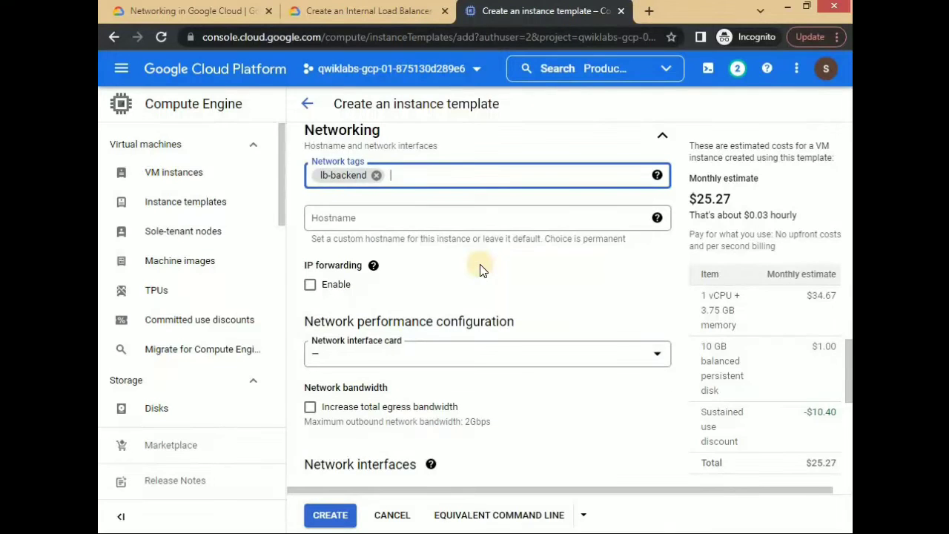
scroll(482, 266, "down", 5)
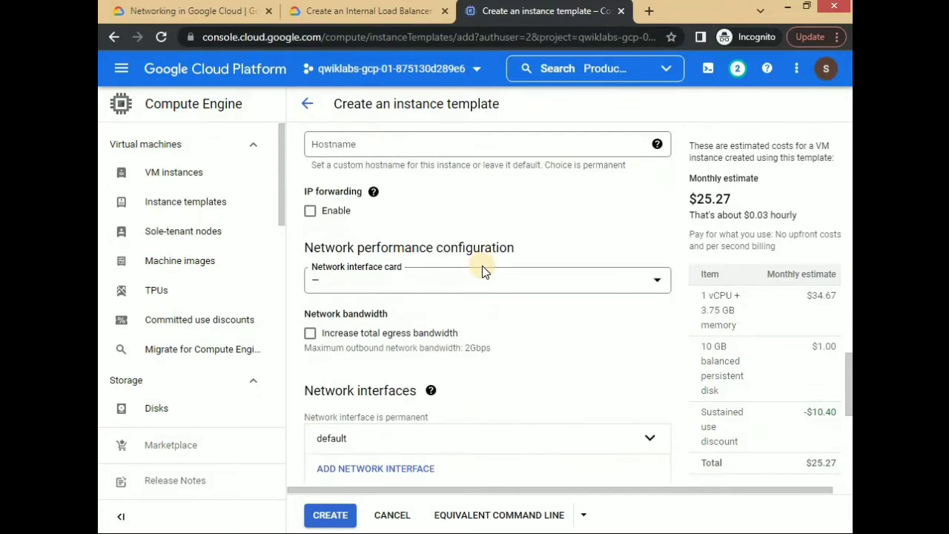
left_click(370, 18)
left_click(528, 230)
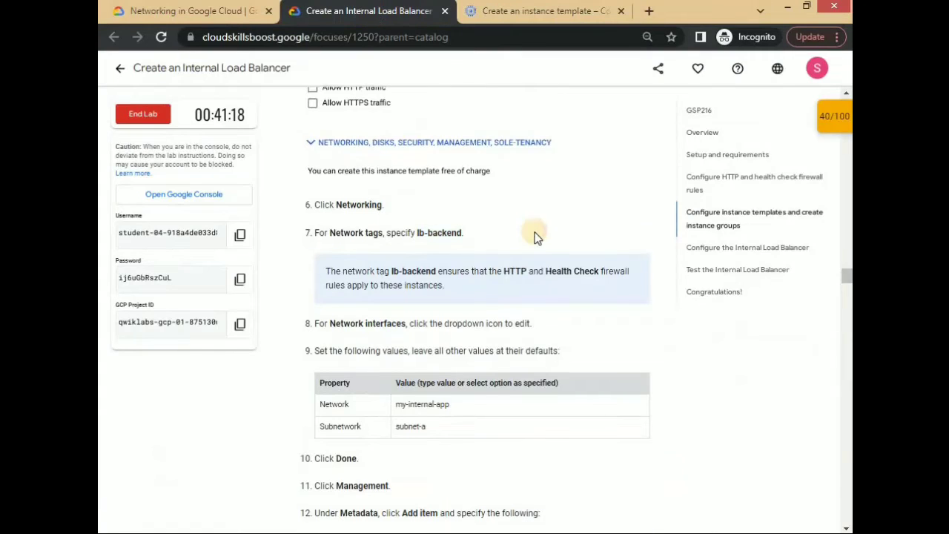
scroll(535, 232, "down", 1)
left_click(525, 16)
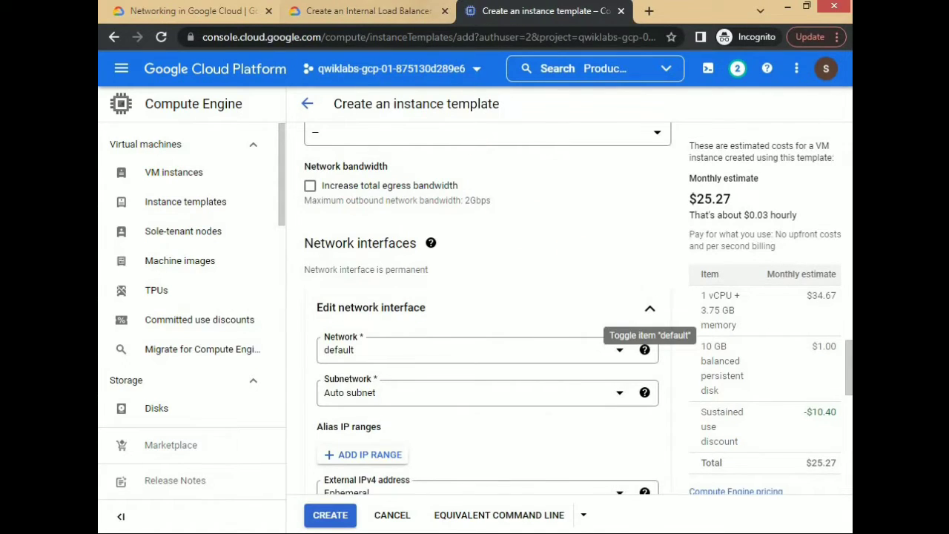
left_click(404, 11)
left_click(516, 17)
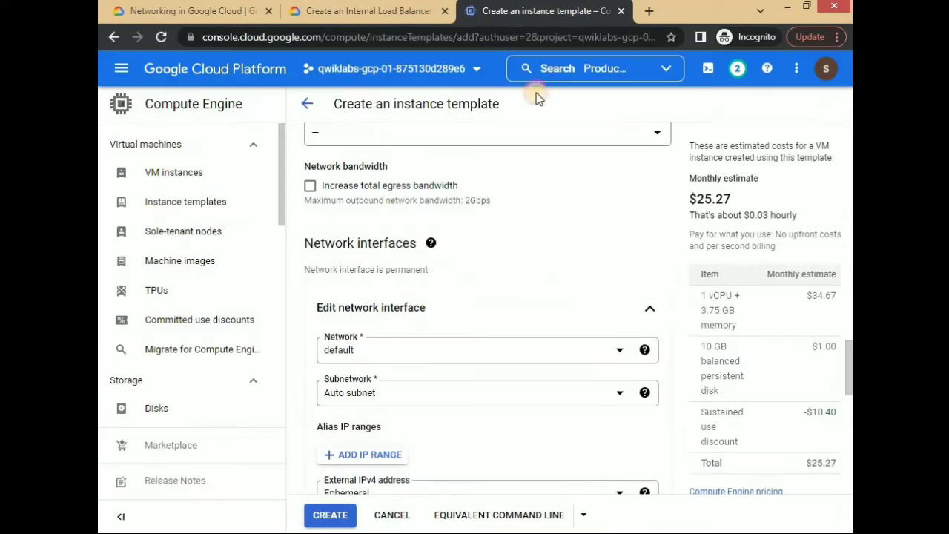
left_click(619, 358)
left_click(445, 265)
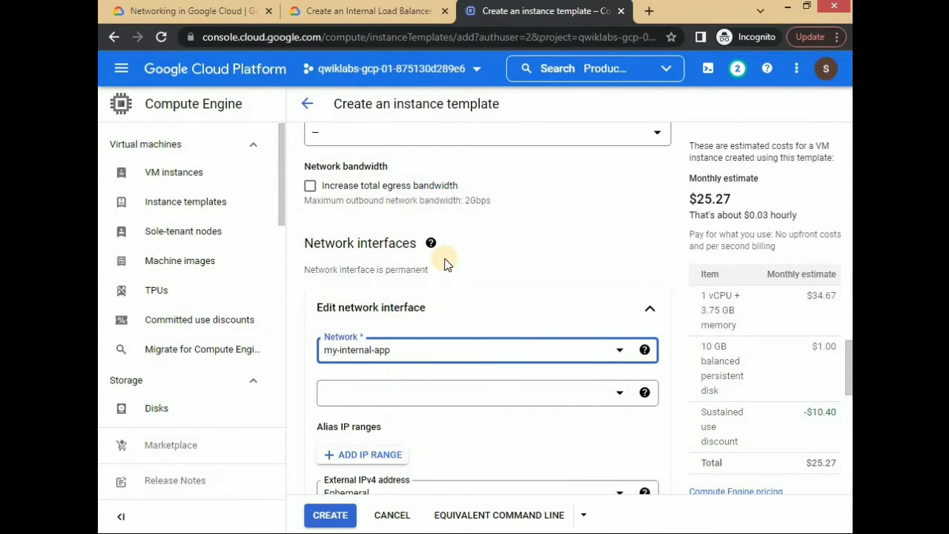
- Check the subnetwork in the lab instructions and finish the my-internal-app network interface with subnet-a
left_click(404, 13)
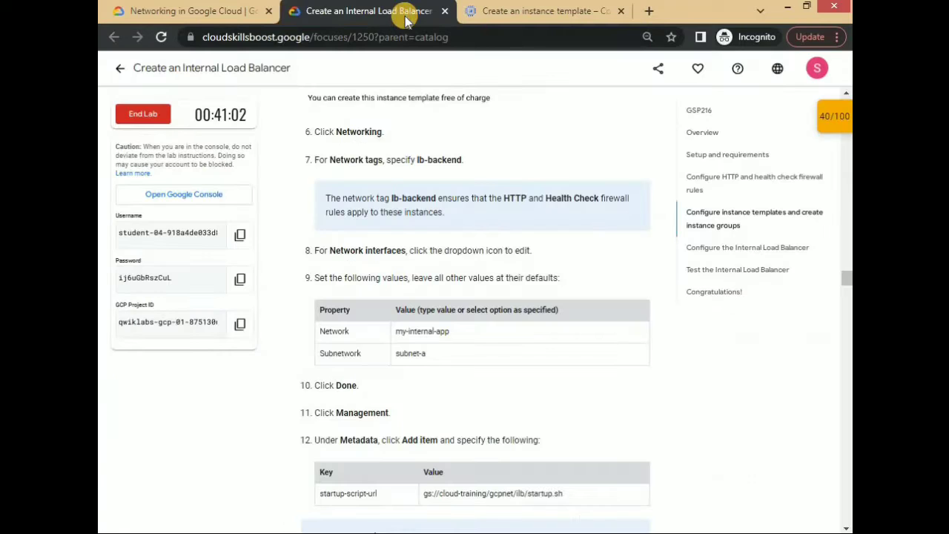
left_click(494, 15)
scroll(528, 312, "down", 4)
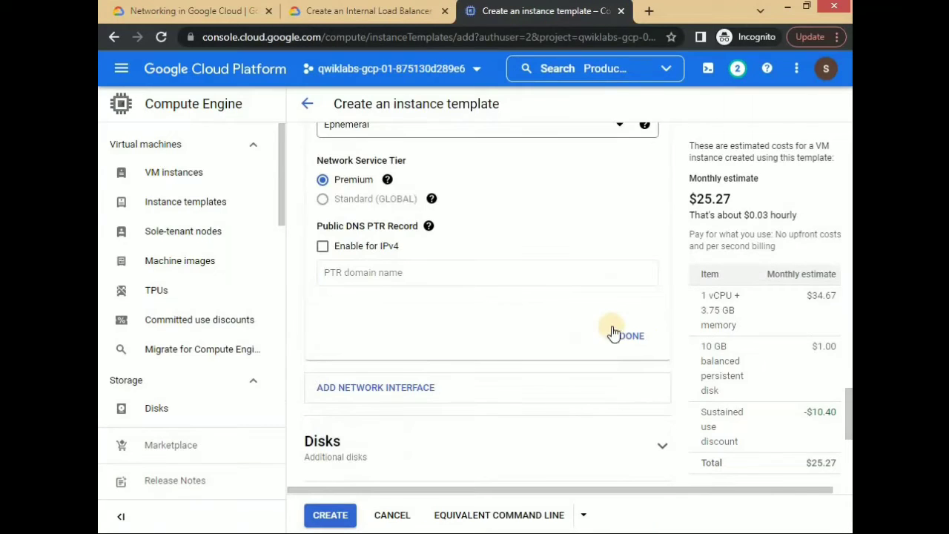
left_click(626, 336)
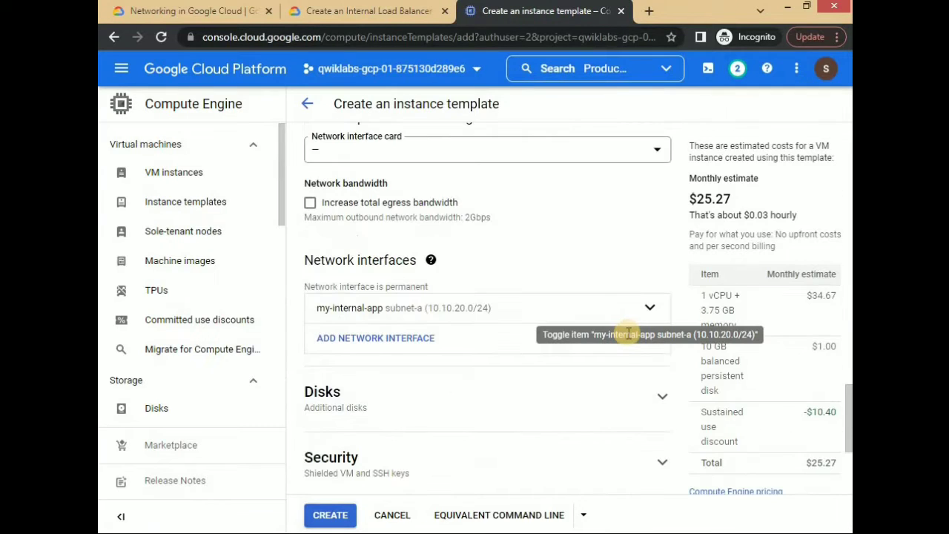
- Add the metadata item startup-script-url with value gs://cloud-training/gcpnet/ilb/startup.sh from the lab instructions and create the instance template
scroll(419, 298, "down", 3)
left_click(403, 306)
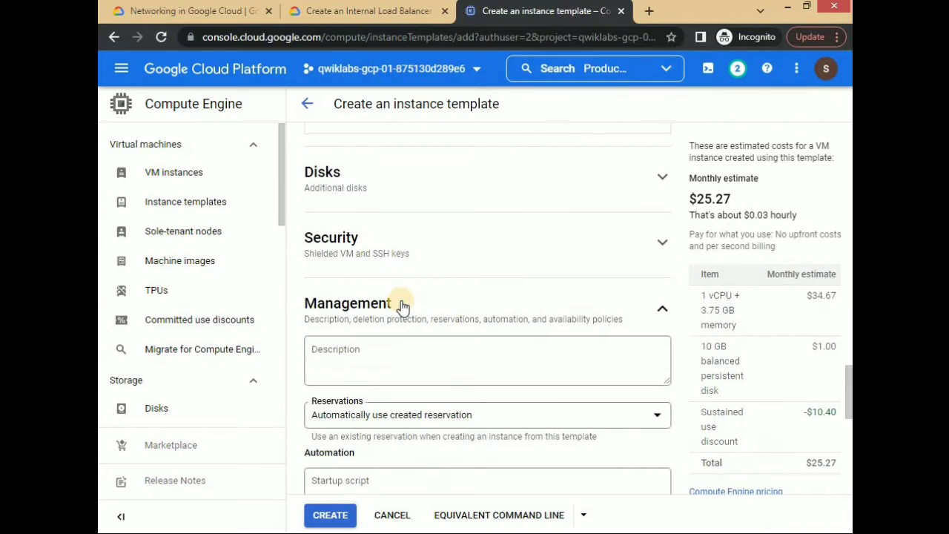
scroll(404, 289, "down", 5)
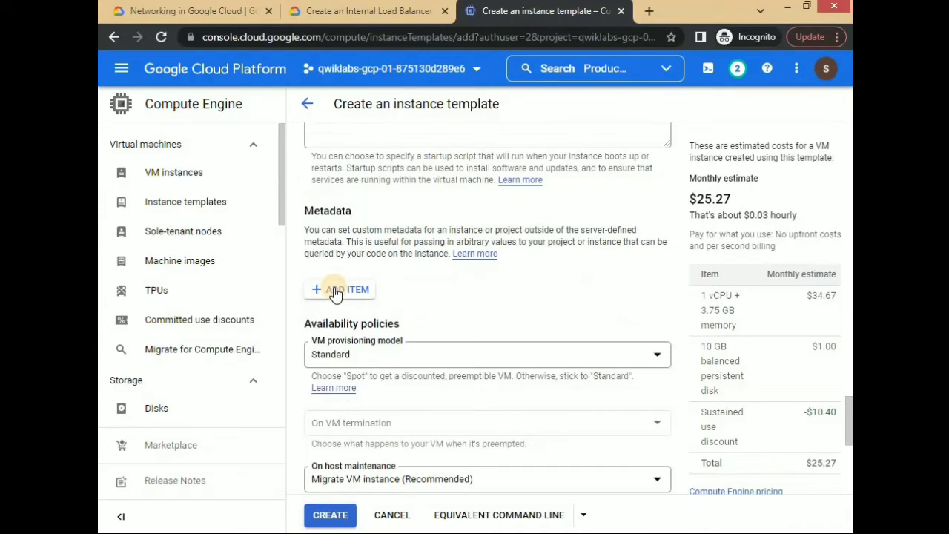
left_click(335, 290)
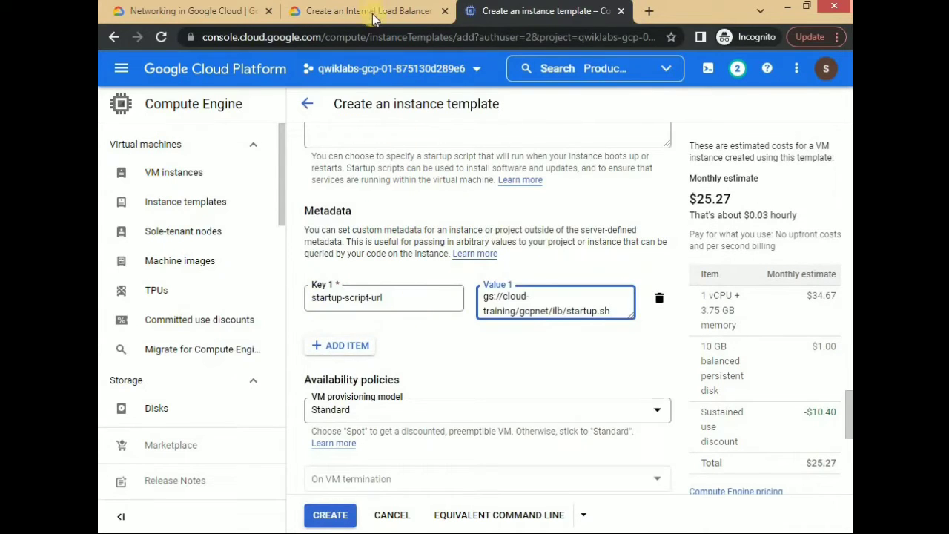
left_click(373, 18)
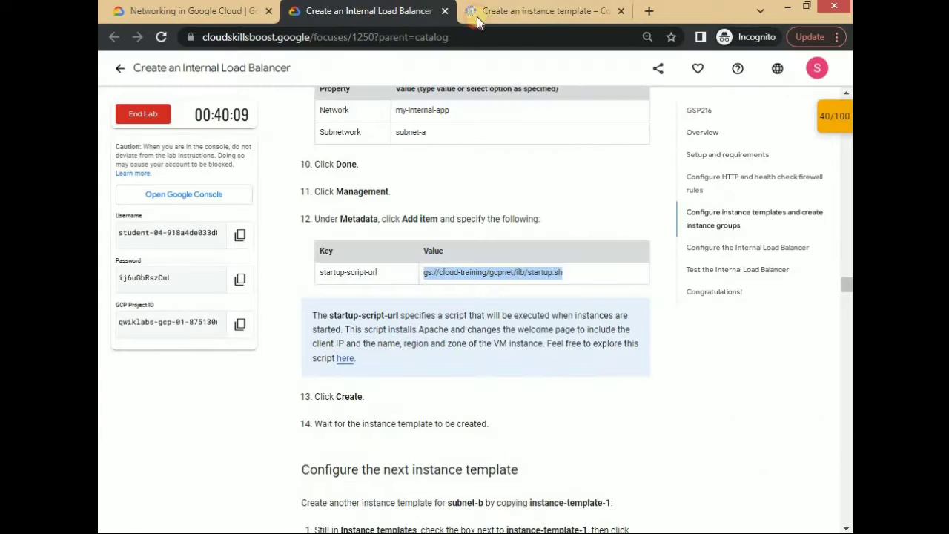
left_click(530, 11)
scroll(413, 401, "down", 3)
scroll(414, 401, "down", 1)
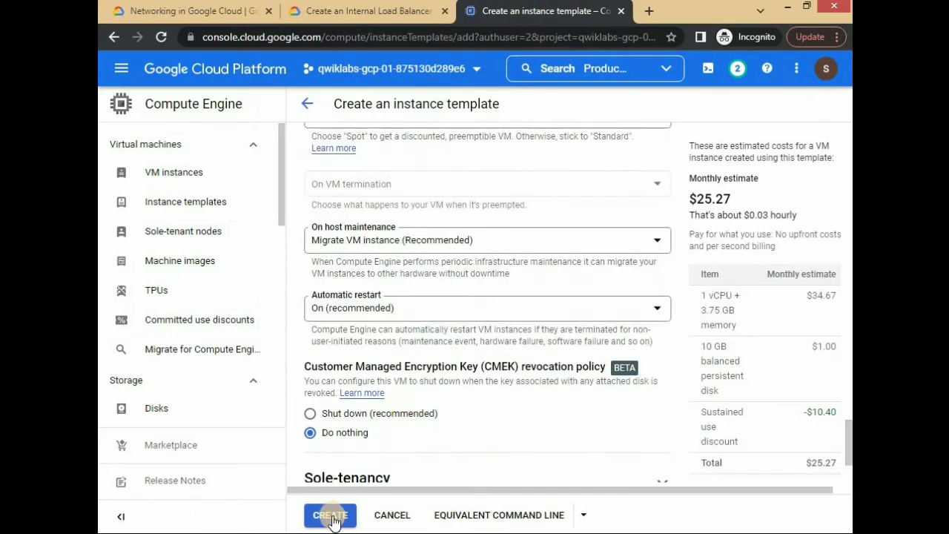
left_click(330, 514)
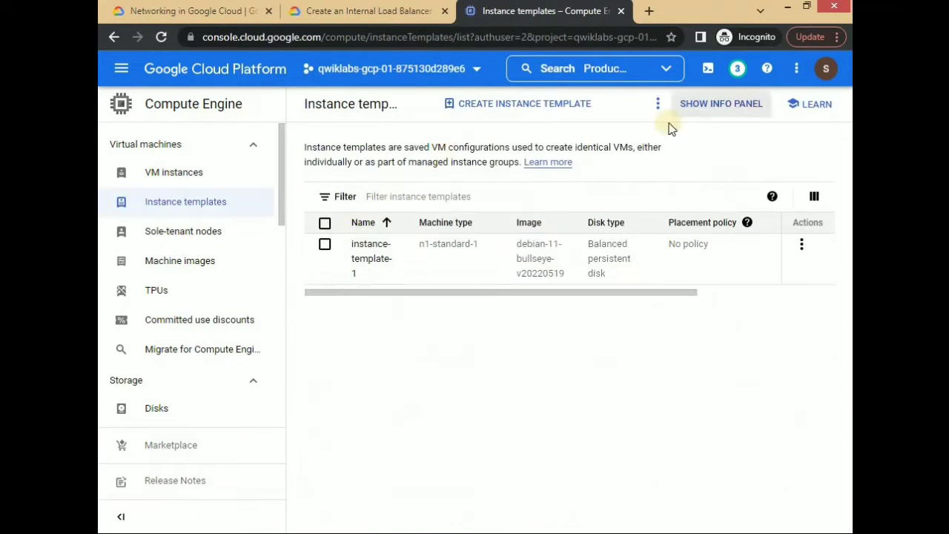
- Copy instance-template-1 to start a second instance template
left_click(325, 244)
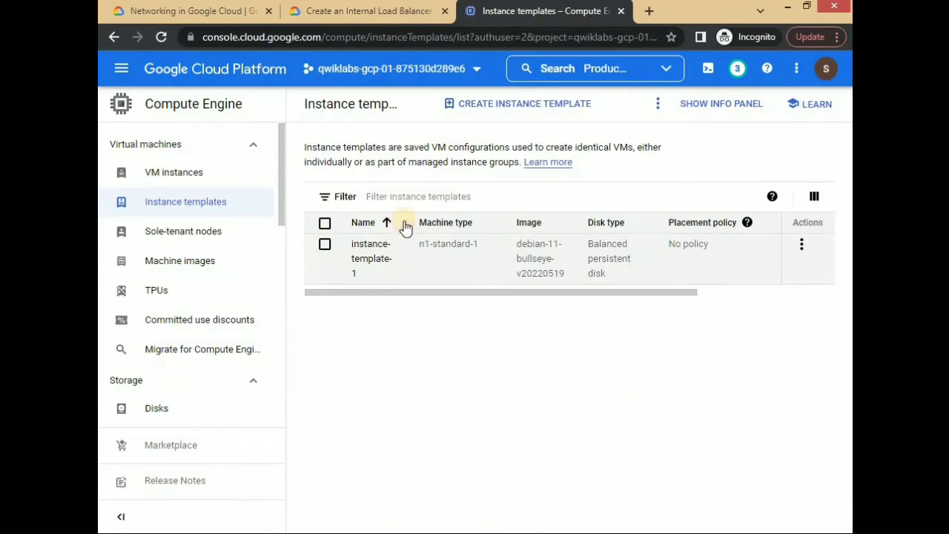
left_click(657, 104)
left_click(697, 210)
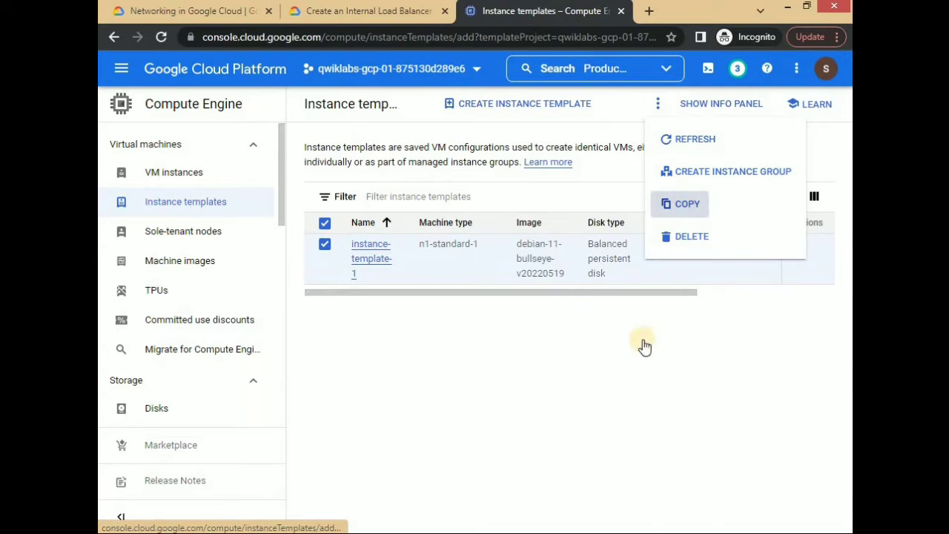
- Set the copied template's network interface to subnetwork subnet-b and create the template
left_click(434, 424)
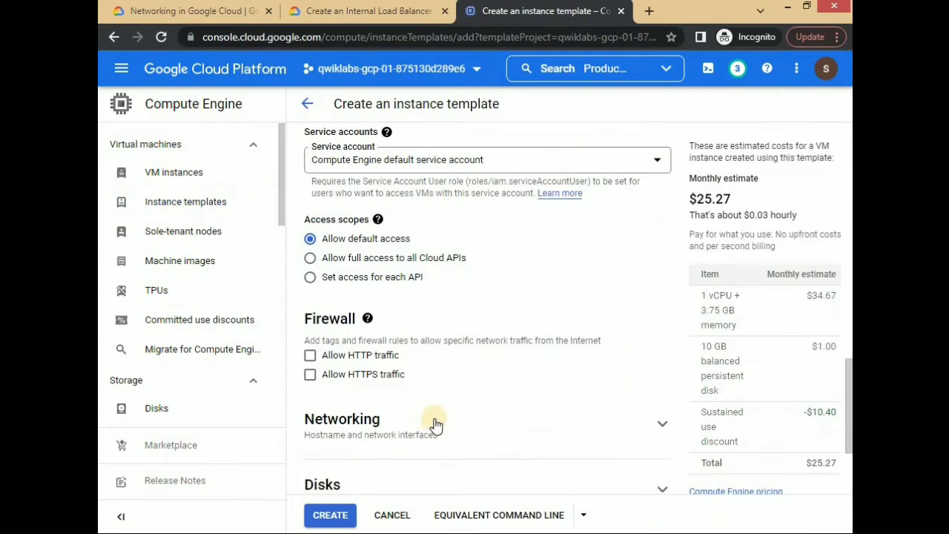
scroll(405, 297, "down", 3)
left_click(442, 220)
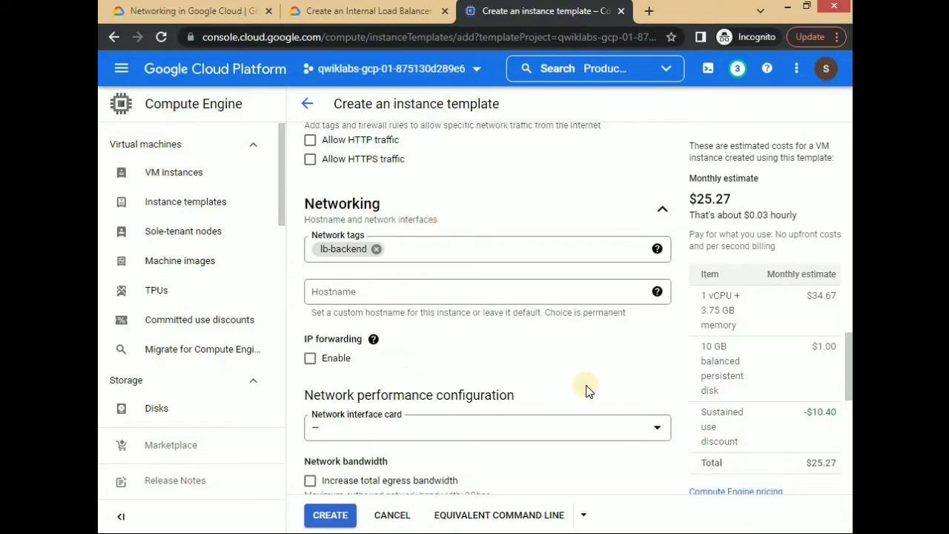
scroll(593, 391, "down", 4)
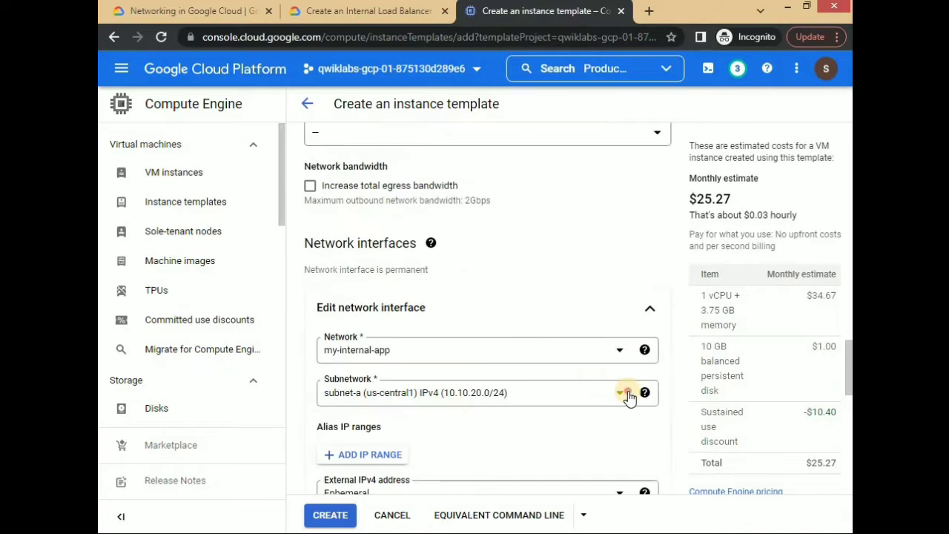
left_click(504, 400)
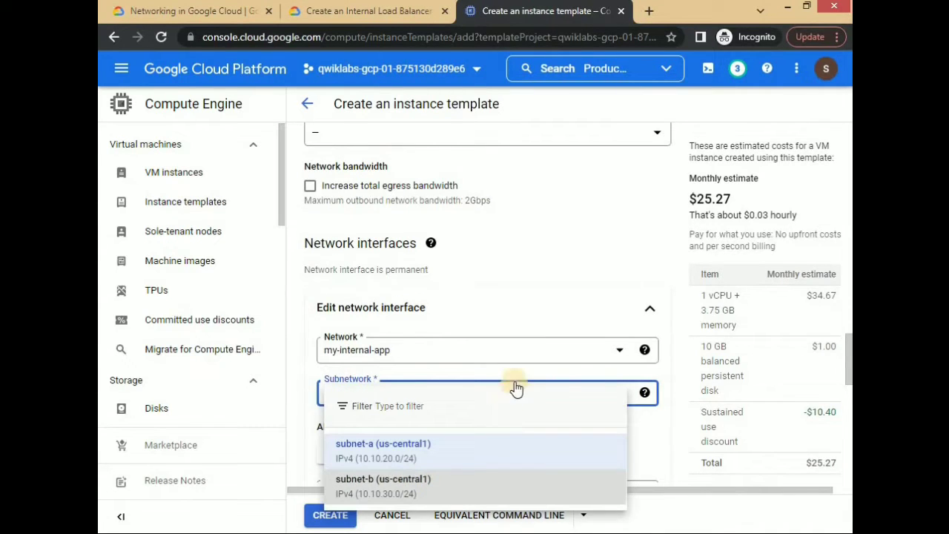
scroll(544, 267, "down", 3)
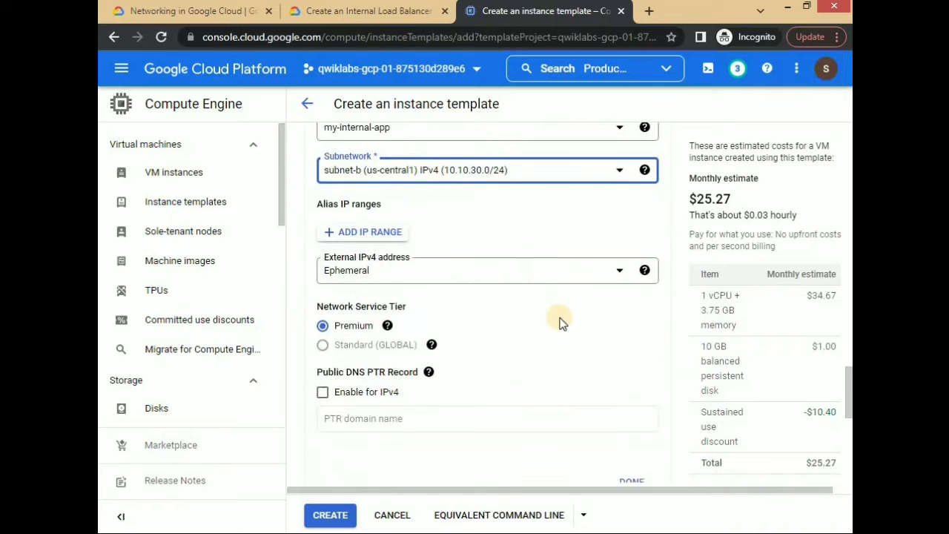
scroll(560, 323, "down", 3)
left_click(634, 267)
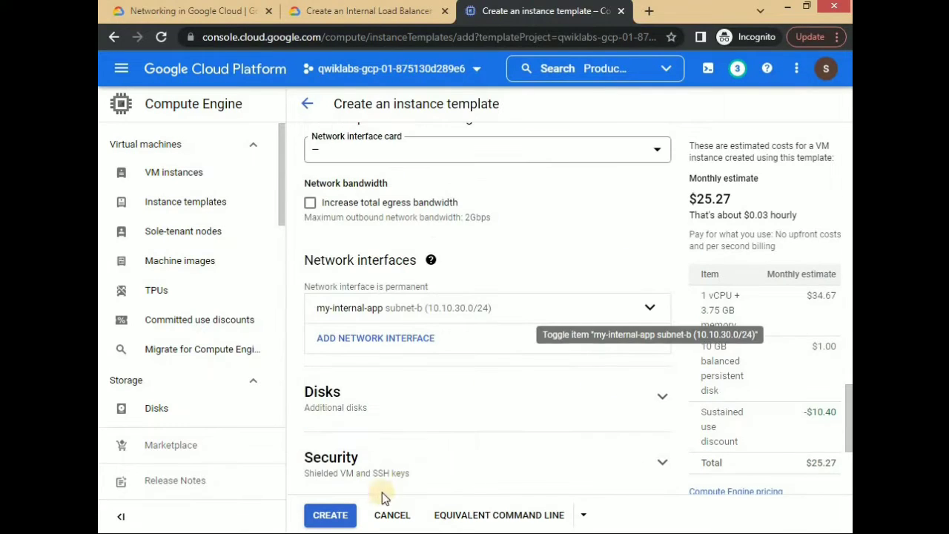
left_click(326, 513)
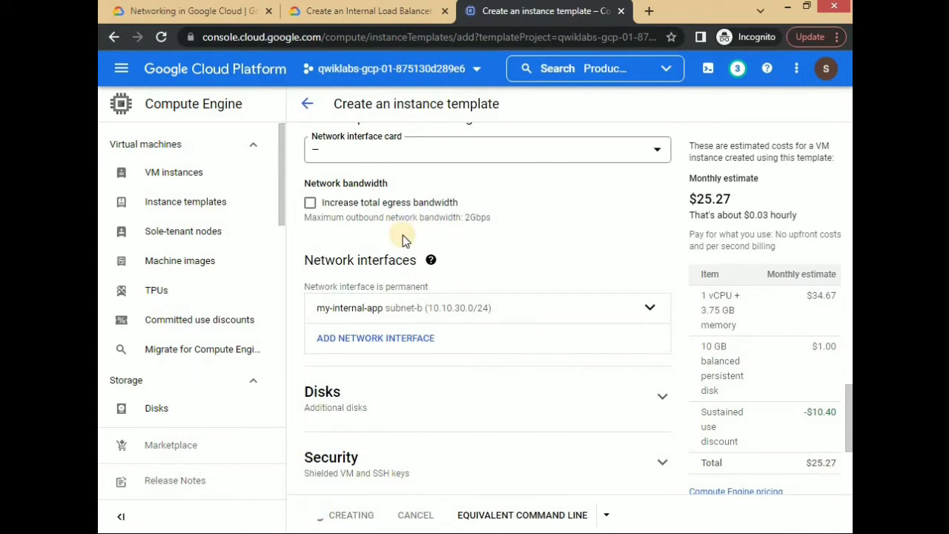
- Check the lab instructions and open the Compute Engine instance groups page
left_click(368, 10)
left_click(519, 9)
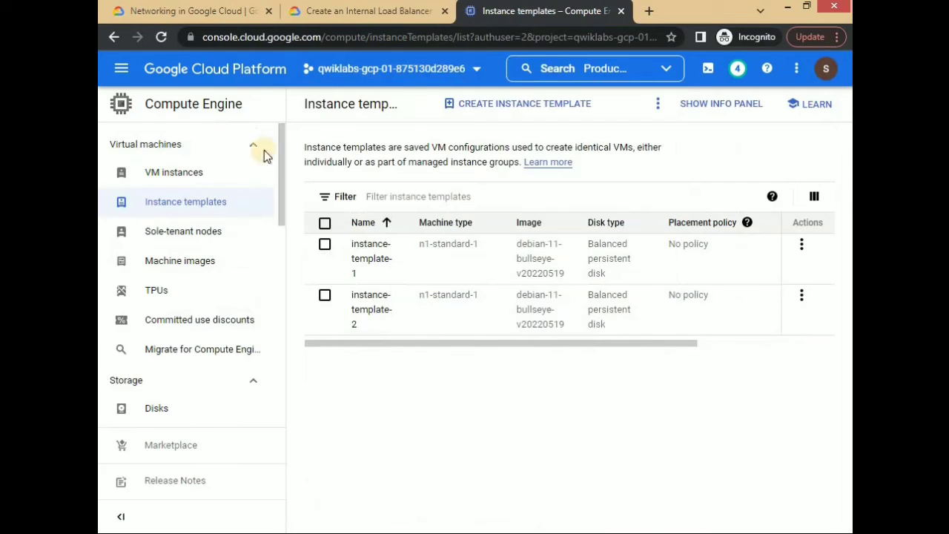
scroll(180, 327, "down", 4)
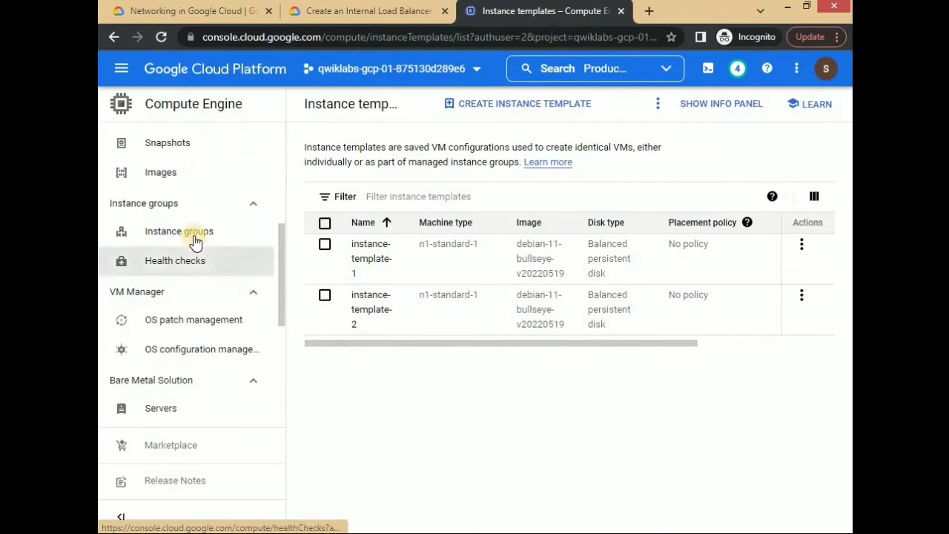
left_click(214, 239)
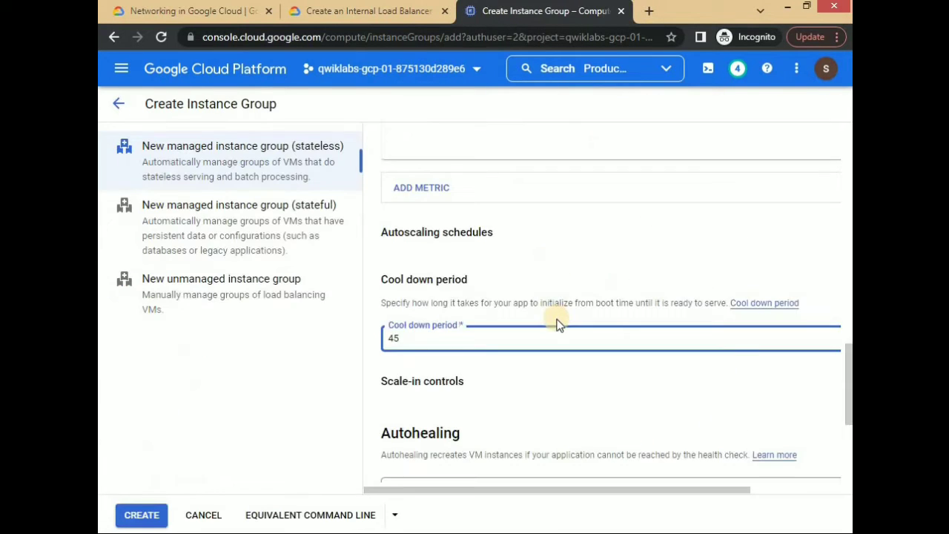
- Create the stateless managed instance group instance-group-1 from instance-template-1 in a single zone
scroll(557, 322, "up", 3)
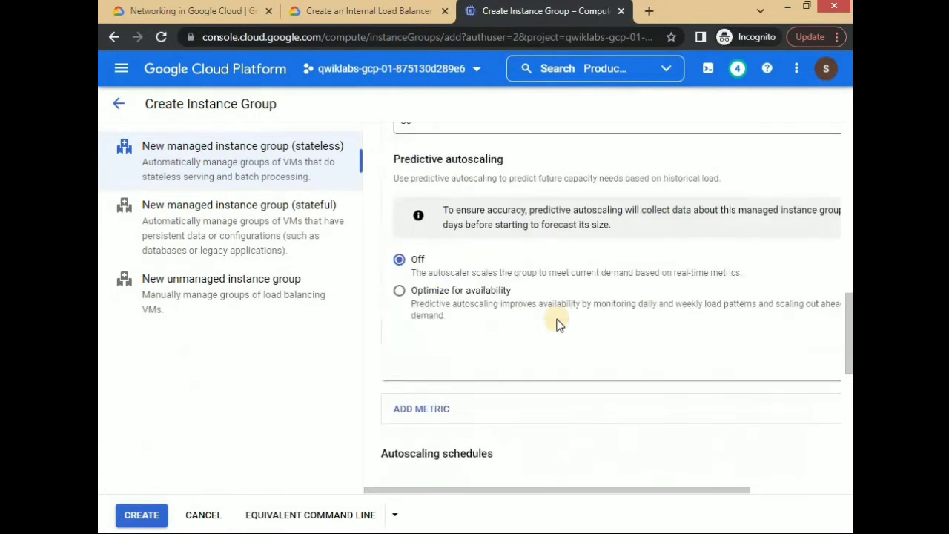
scroll(558, 324, "up", 10)
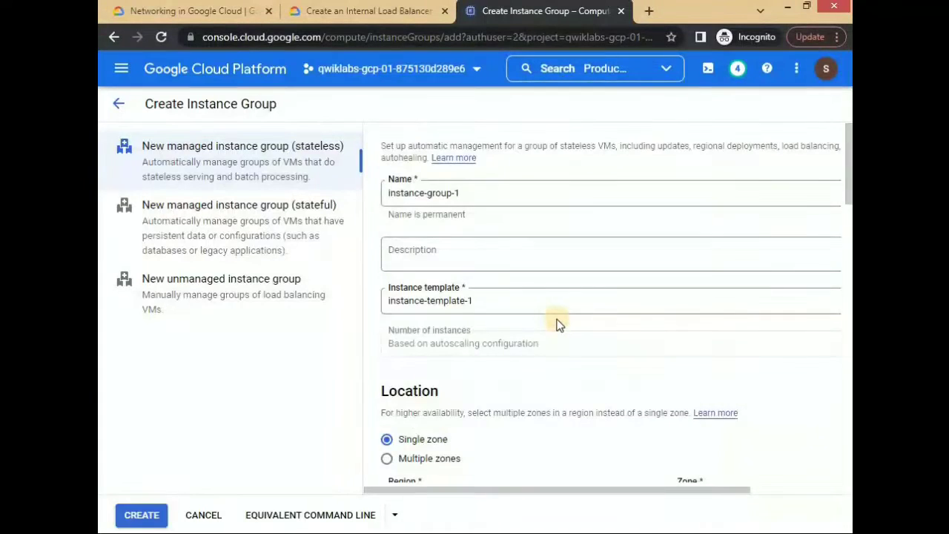
scroll(558, 324, "down", 15)
left_click(149, 515)
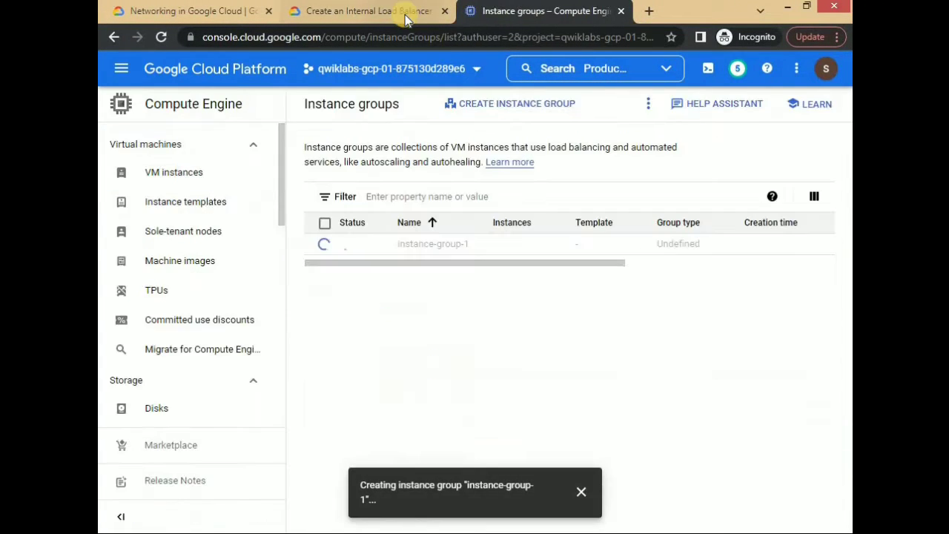
- Start instance group instance-group-2 from instance-template-2 in zone us-central1-b, with a minimum of 1 and a maximum of 5 instances
left_click(509, 104)
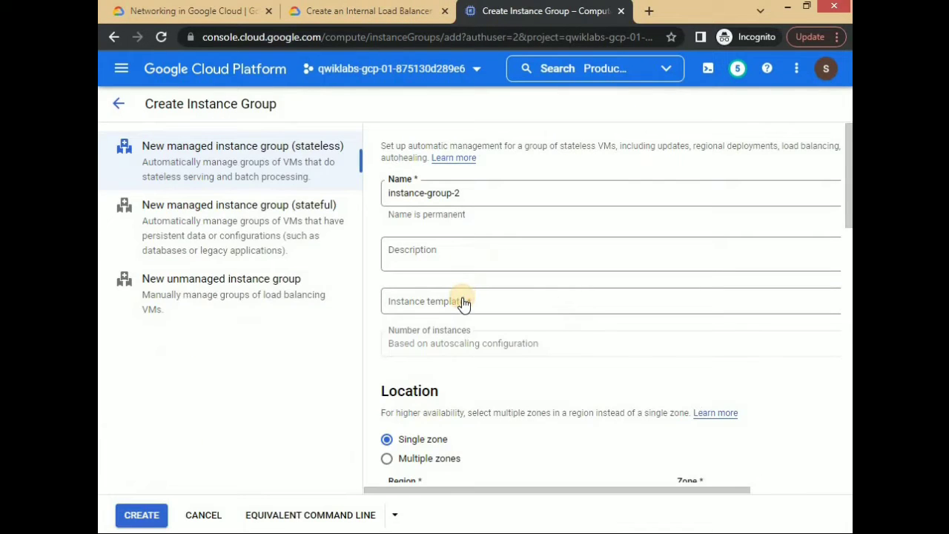
left_click(458, 326)
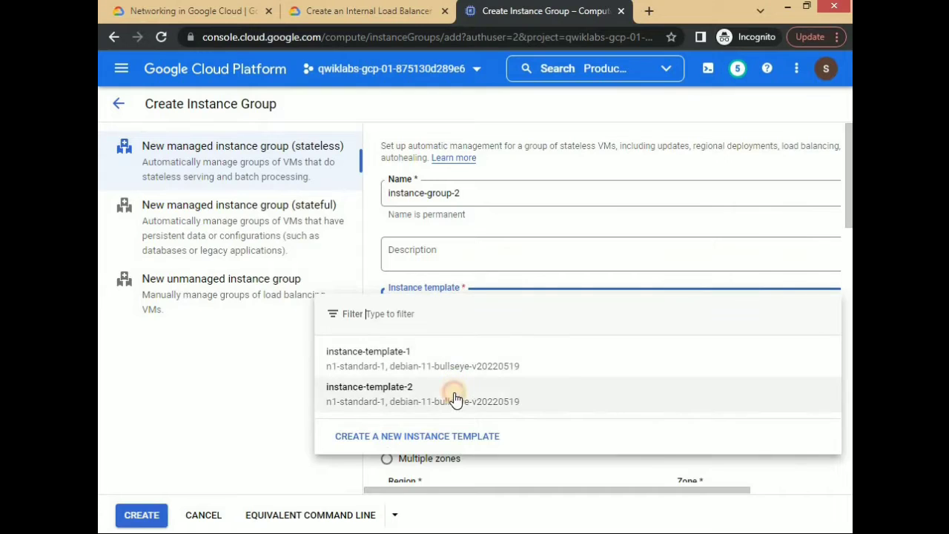
left_click(455, 388)
left_click(693, 289)
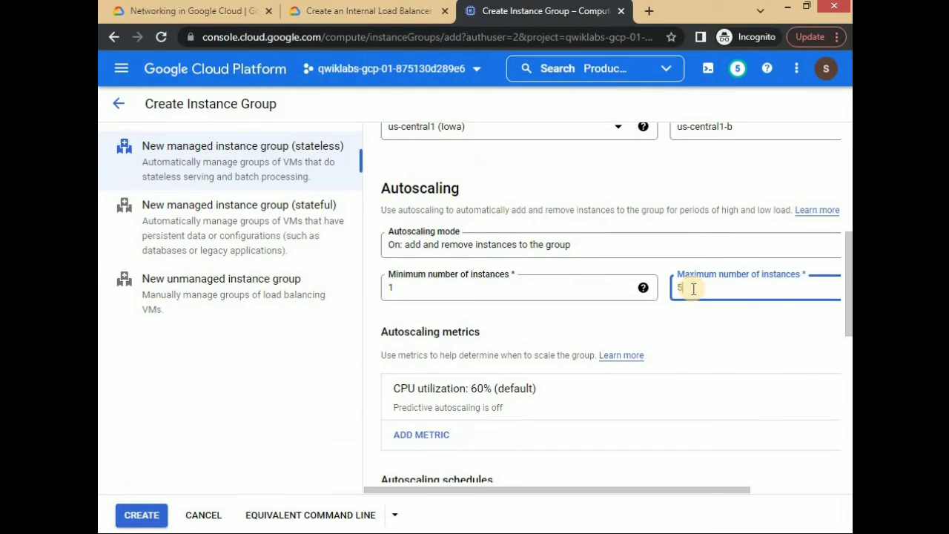
- Set the group's target CPU utilization to 80 and its cool down period to 45
left_click(451, 404)
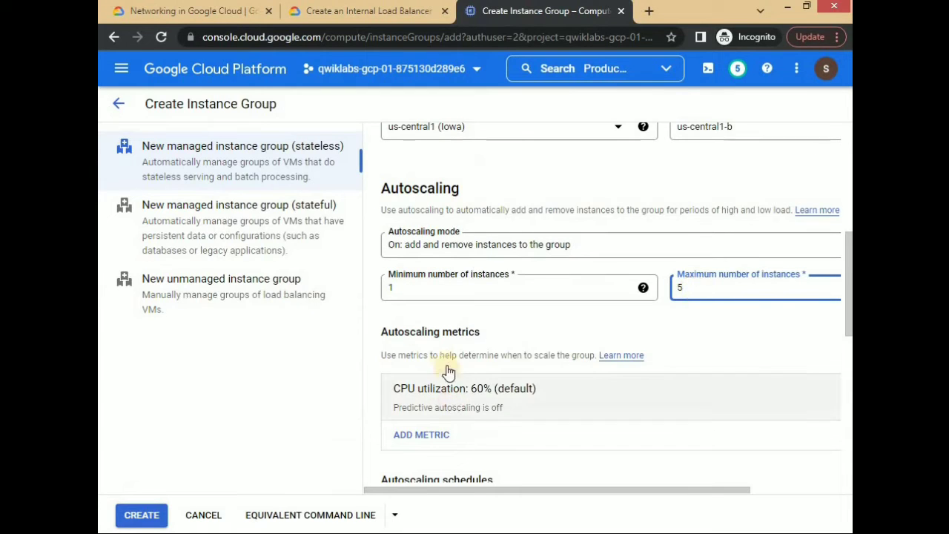
scroll(531, 445, "down", 3)
left_click_drag(525, 491, 439, 356)
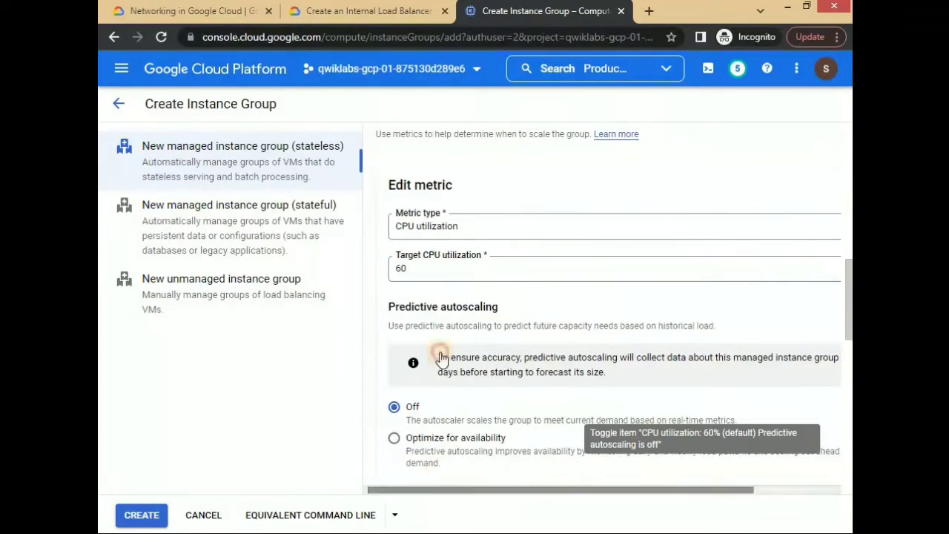
left_click(430, 269)
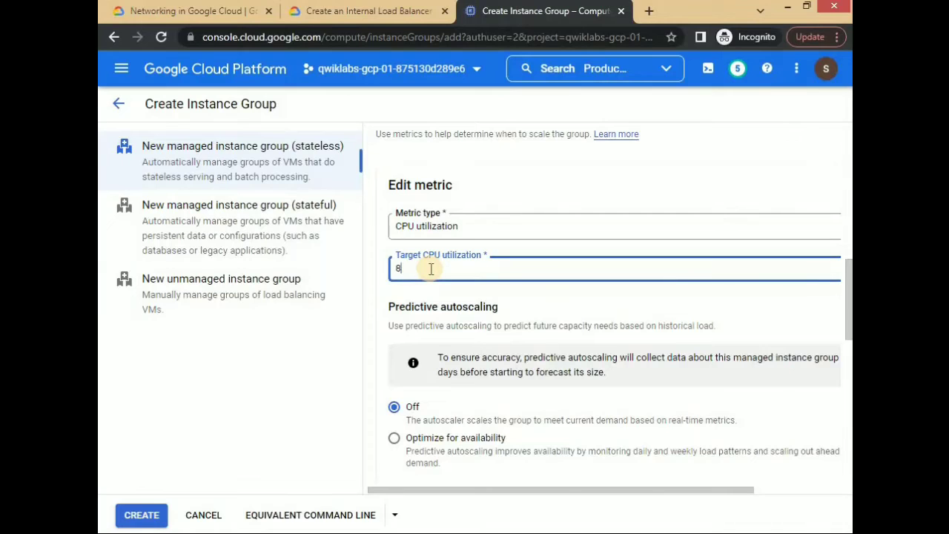
type("80")
scroll(431, 269, "down", 5)
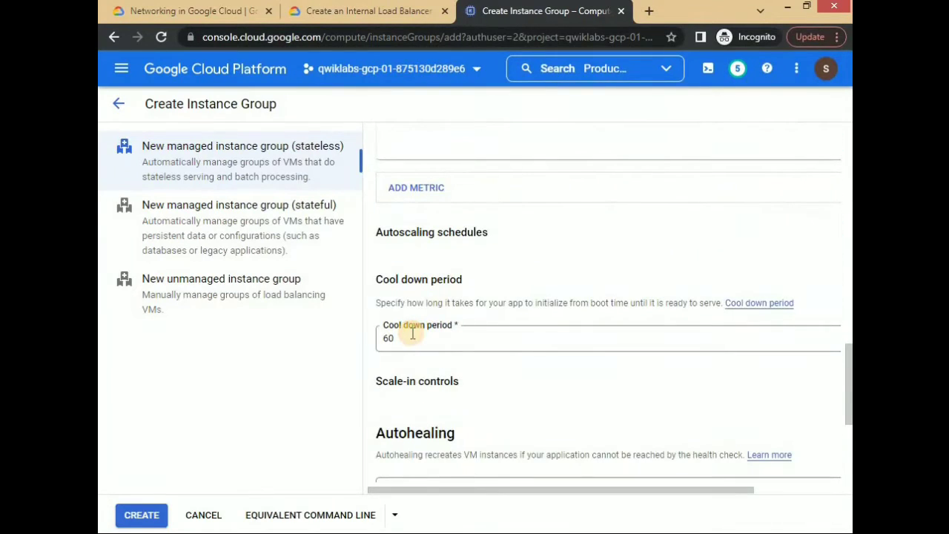
left_click(412, 335)
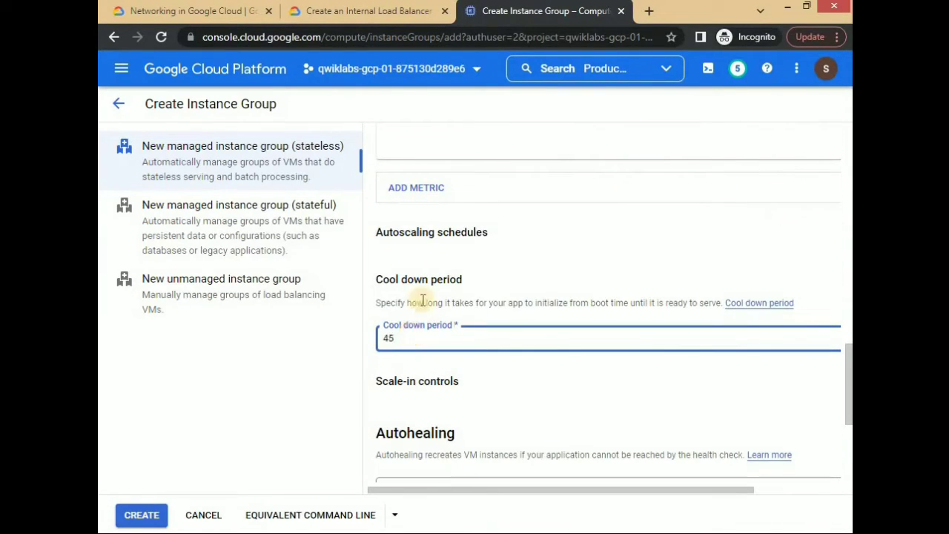
type("45")
- Compare the group settings with the lab instructions and create instance-group-2
scroll(422, 267, "down", 3)
left_click(370, 10)
scroll(488, 69, "down", 1)
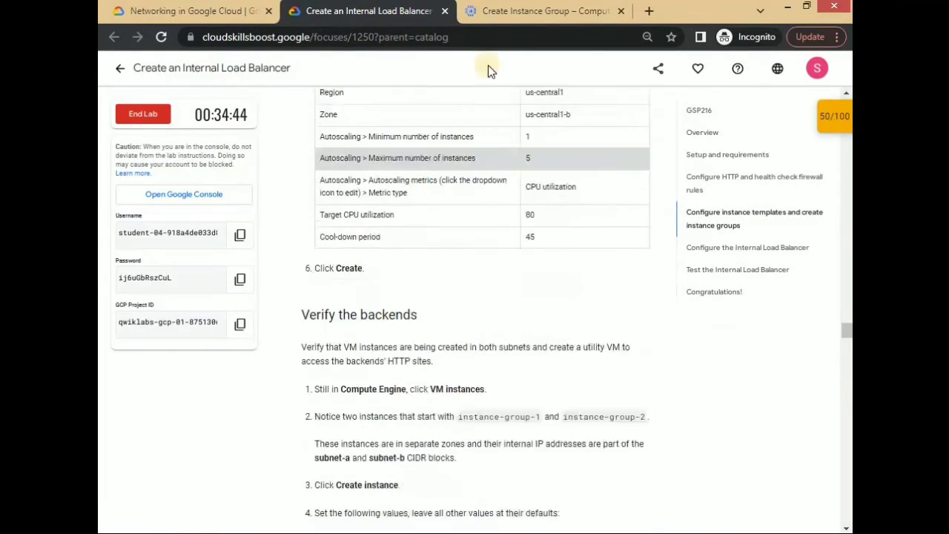
key("ctrl+Tab")
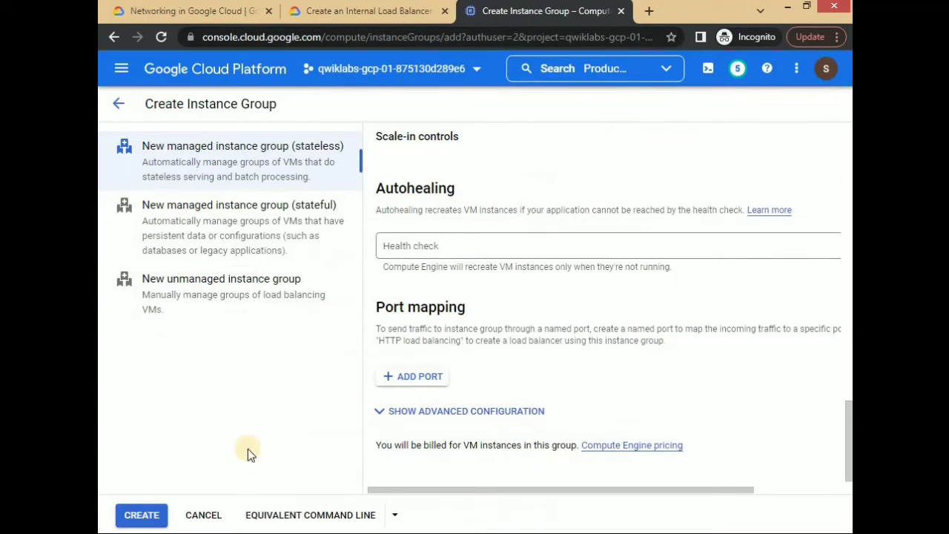
left_click(150, 513)
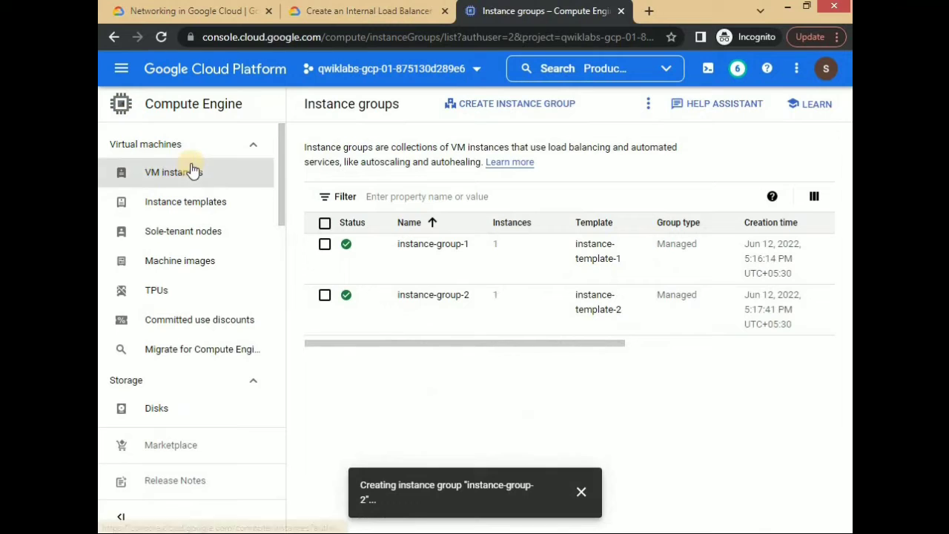
- Start a new VM instance in zone us-central1-f with series N1 and machine type f1-micro
left_click(191, 171)
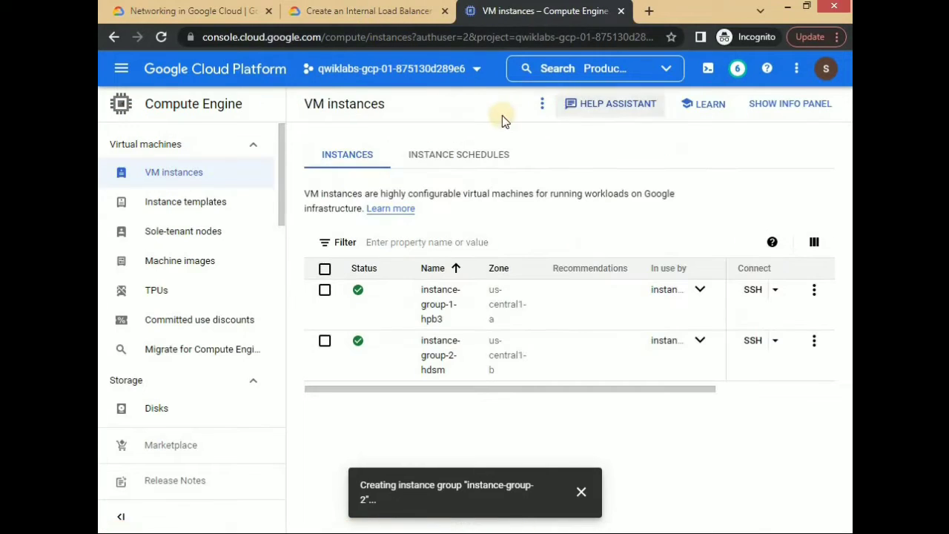
left_click(542, 104)
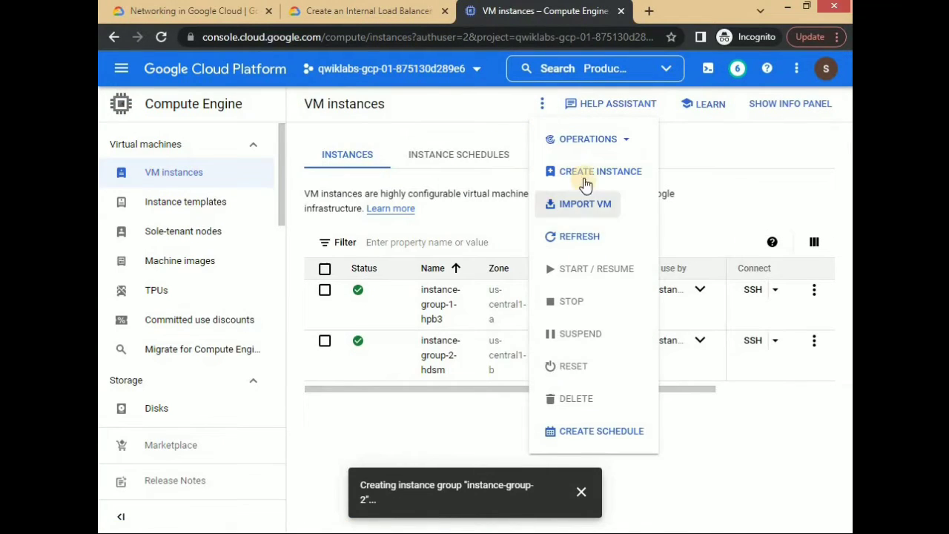
left_click(585, 179)
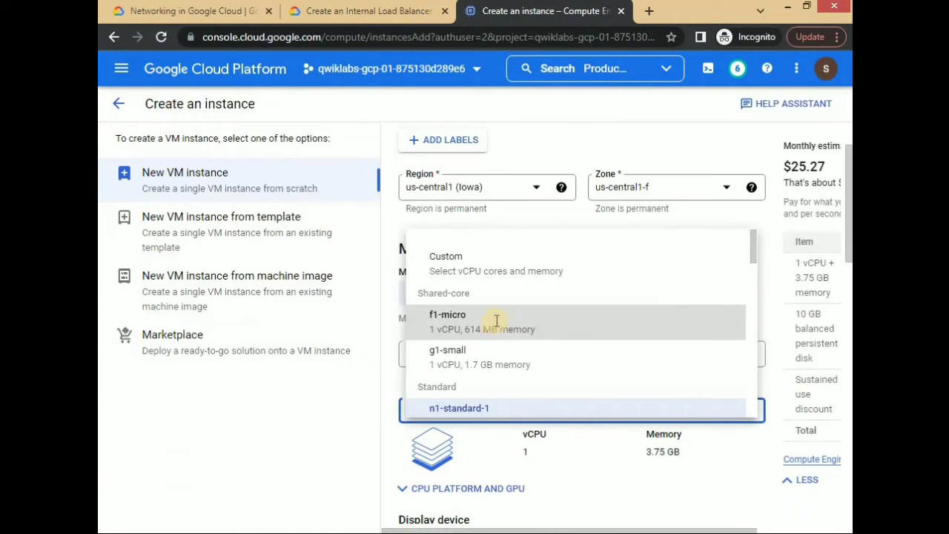
left_click(495, 321)
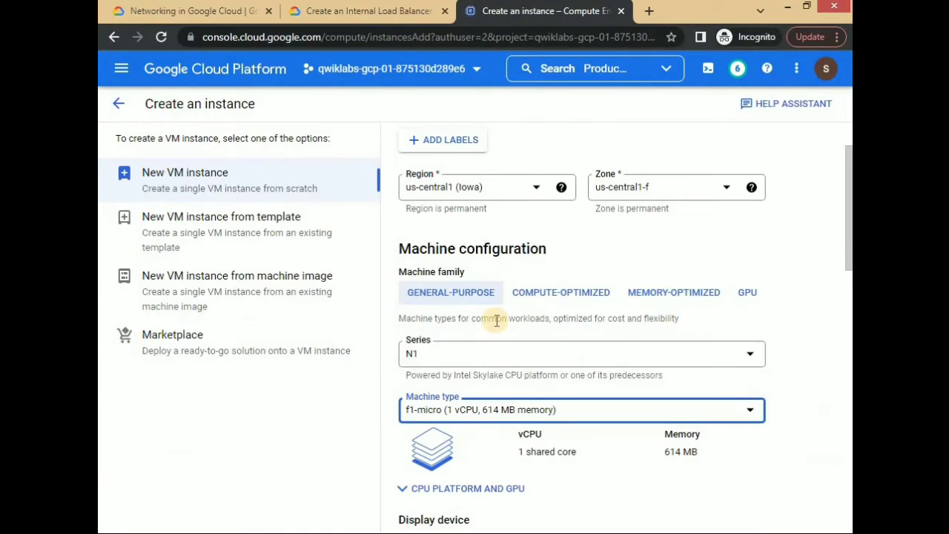
scroll(493, 322, "down", 10)
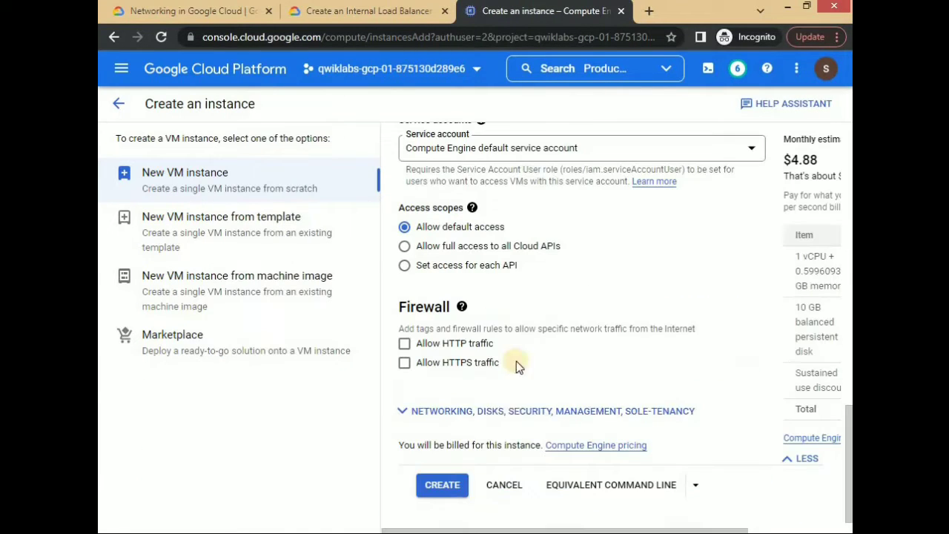
- Set the new VM's network interface to the my-internal-app network and create the instance as utility-vm
left_click(503, 412)
scroll(485, 248, "down", 2)
left_click(486, 249)
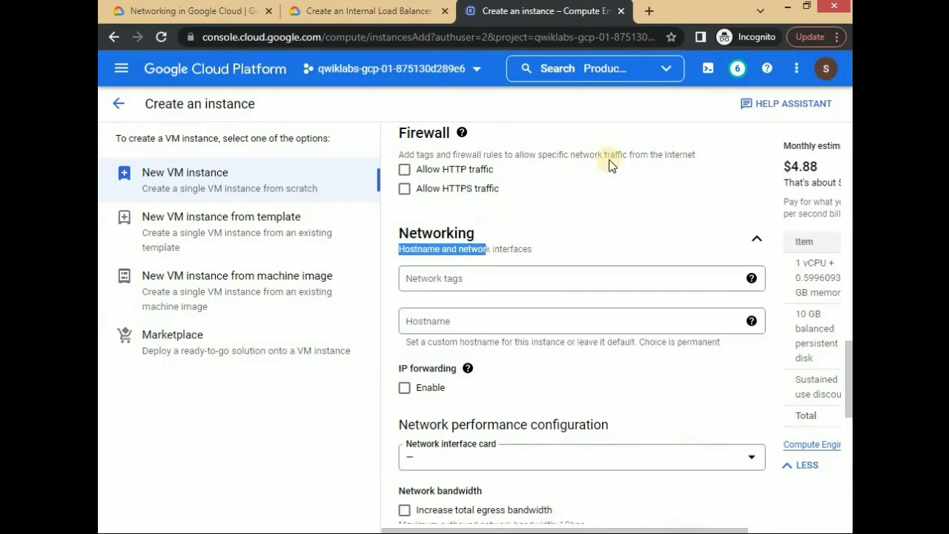
scroll(609, 164, "down", 3)
left_click(745, 407)
left_click(496, 452)
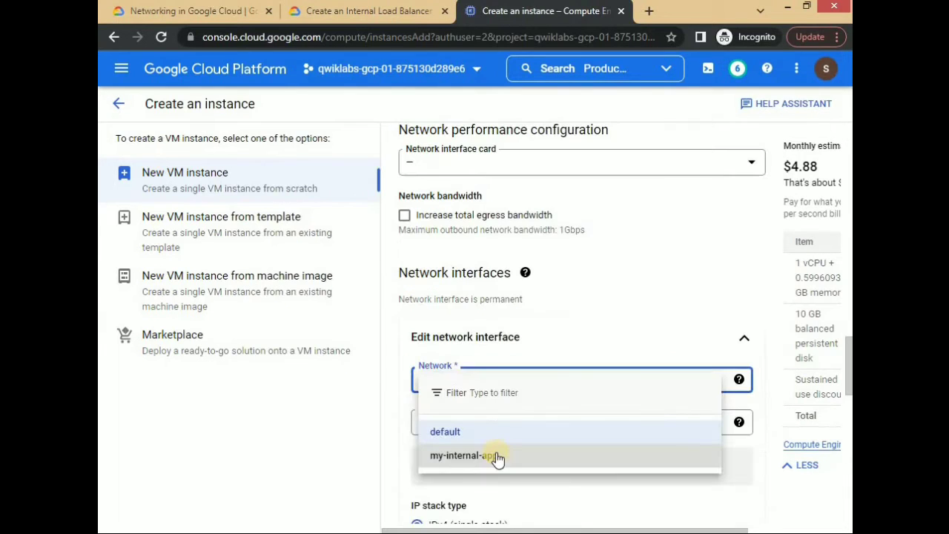
left_click(513, 455)
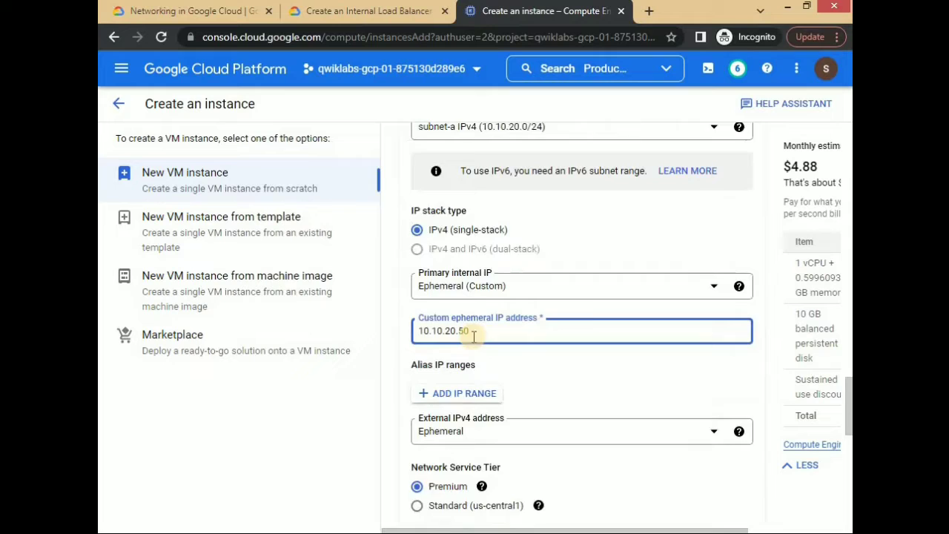
scroll(576, 369, "down", 5)
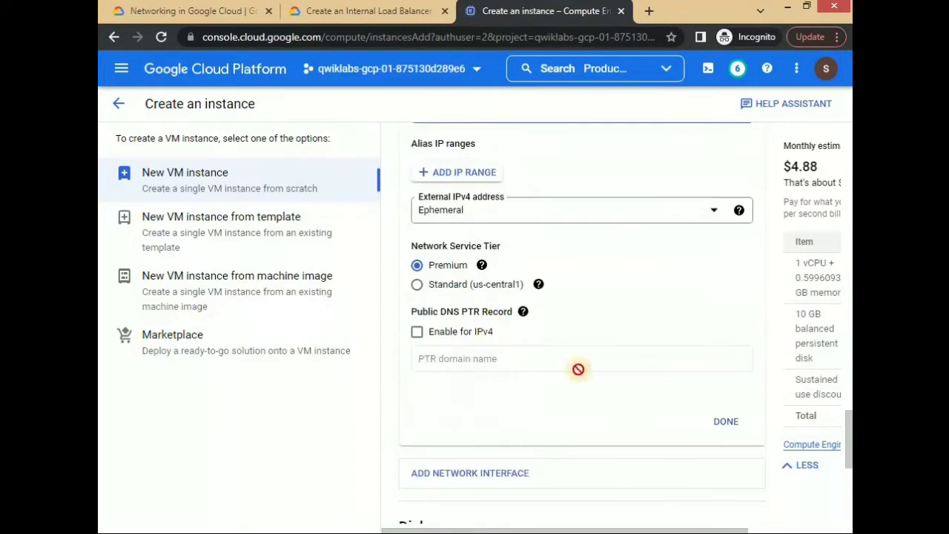
left_click(727, 284)
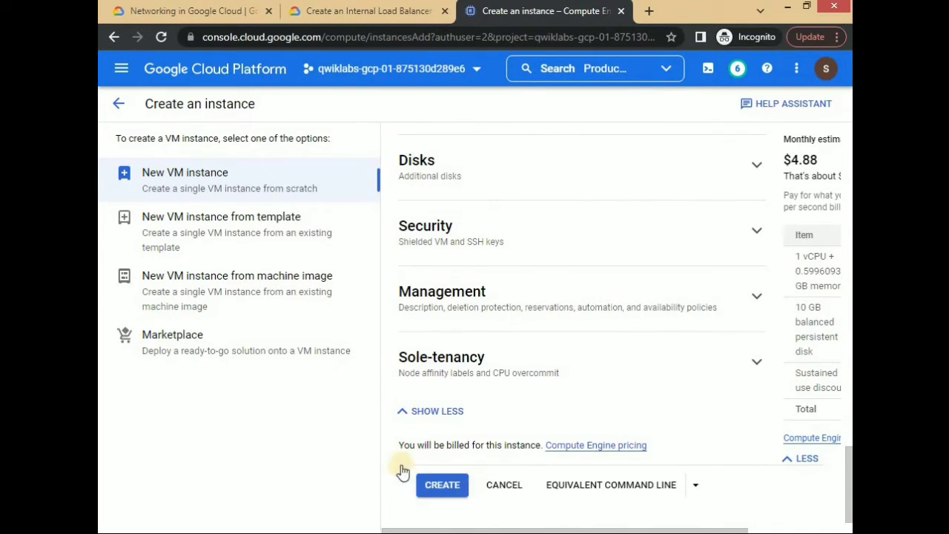
- Check the lab progress for the objective Configure instance templates and create instance groups
left_click(437, 10)
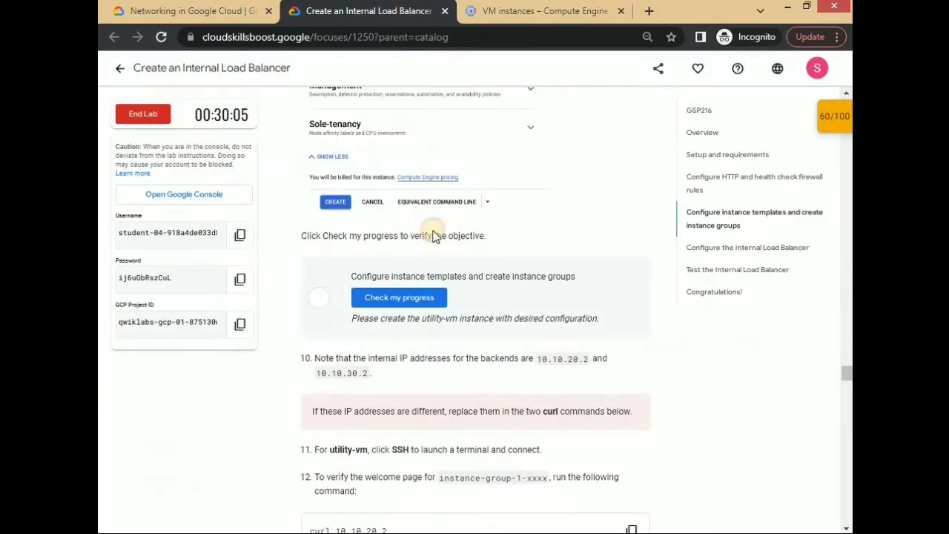
left_click(435, 296)
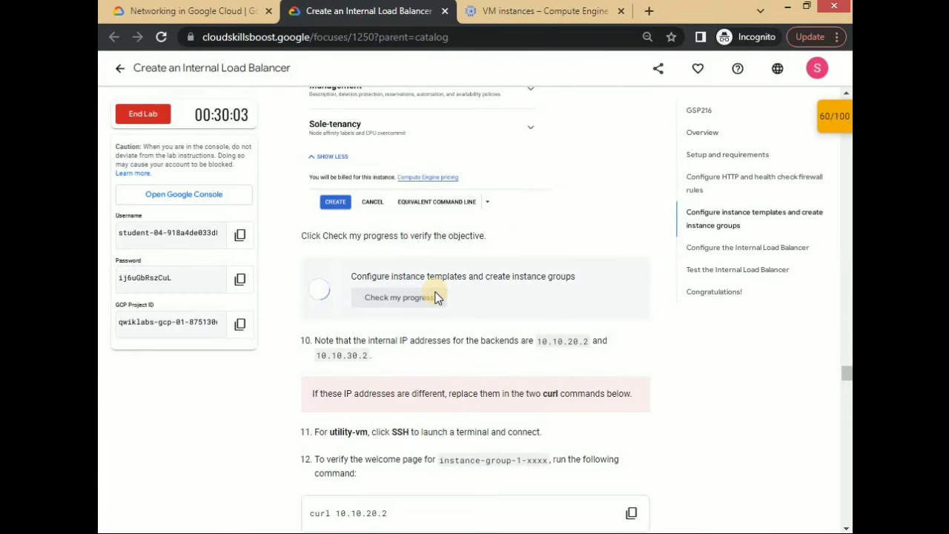
scroll(430, 311, "down", 2)
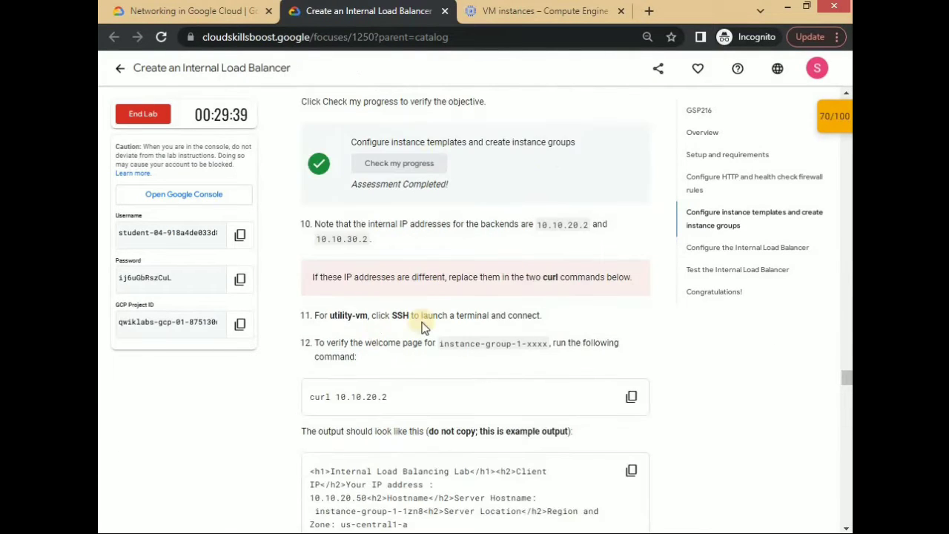
- Open an SSH session to utility-vm and run curl 10.10.20.2 from the lab instructions
key("ctrl+Tab")
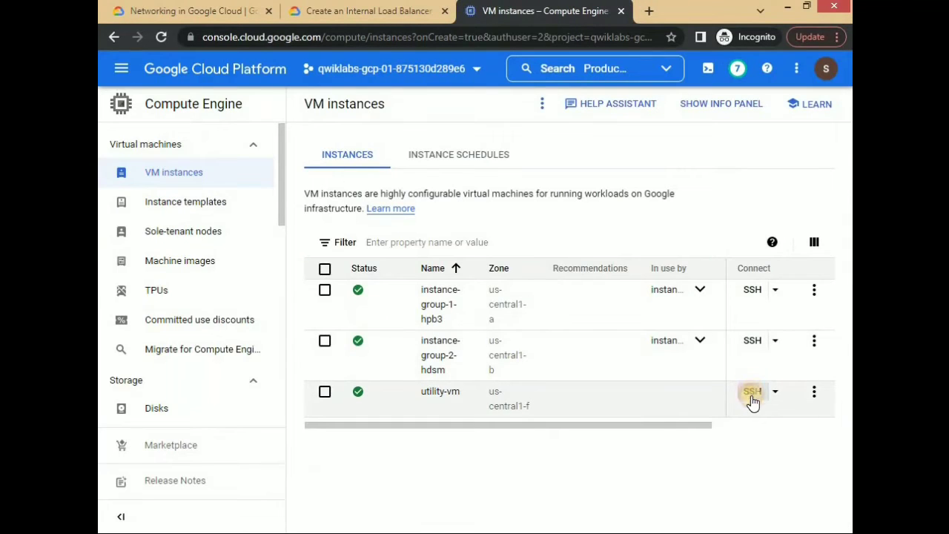
left_click(752, 392)
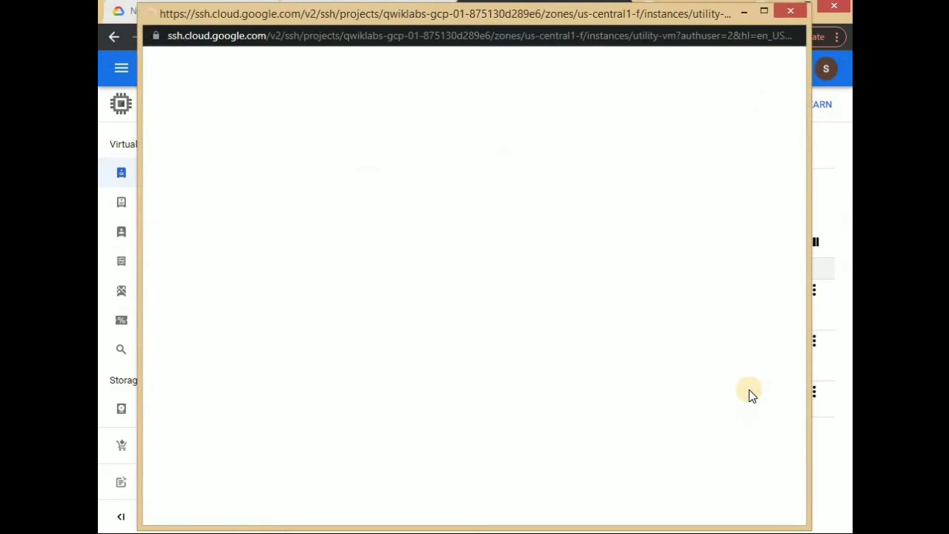
left_click(632, 178)
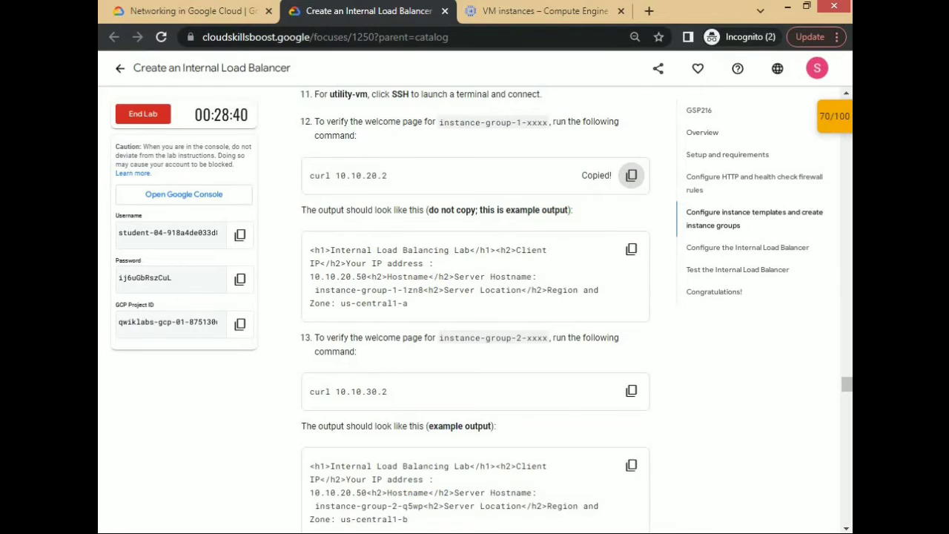
key("alt+Tab")
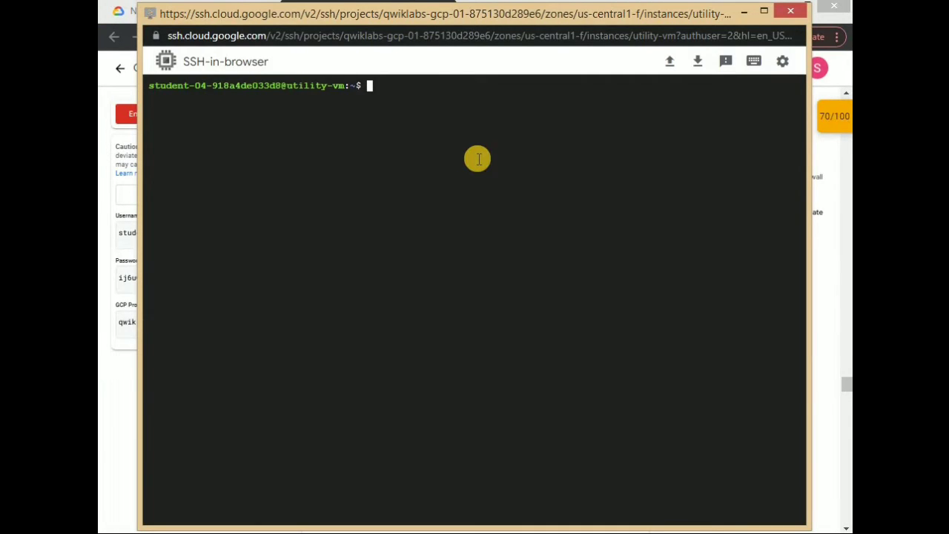
key("Return")
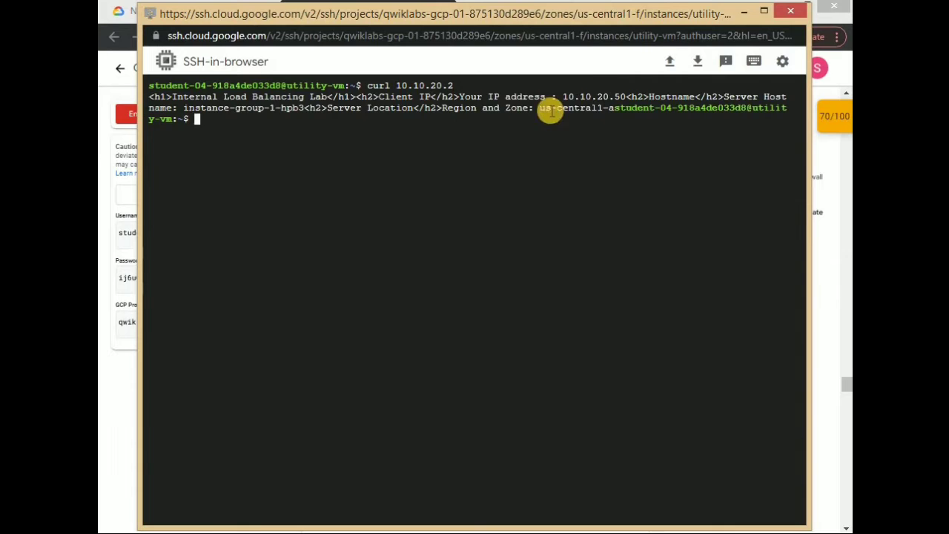
- Copy curl 10.10.30.2 from the lab instructions and run it in the utility-vm SSH terminal
key("alt+Tab")
left_click(631, 316)
key("alt+Tab")
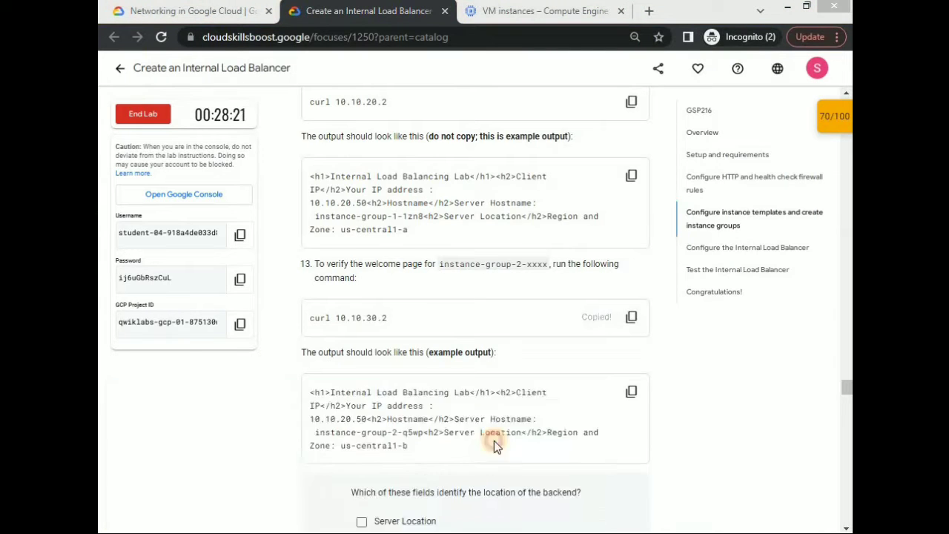
key("alt+Tab")
key("ctrl+v")
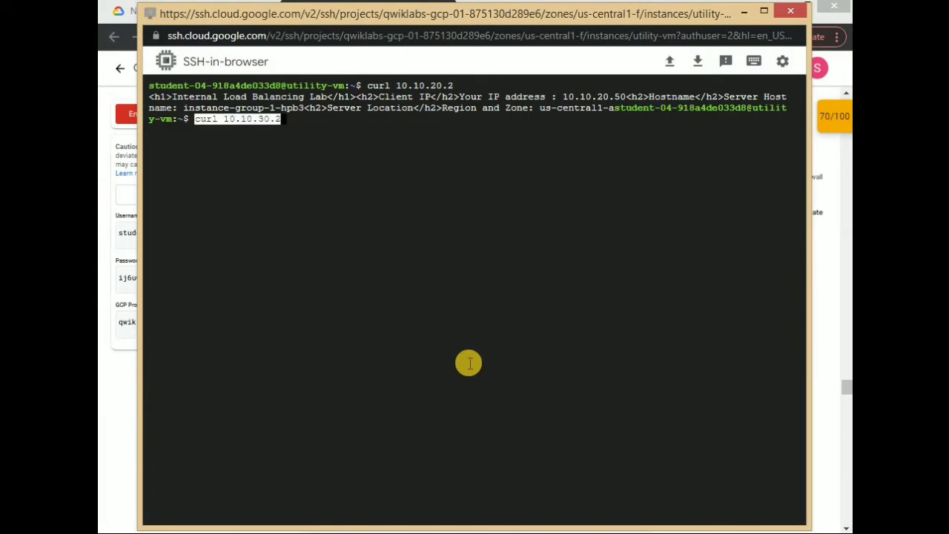
key("Return")
- Copy the exit command from the lab instructions and run it in the utility-vm SSH terminal
key("alt+Tab")
scroll(459, 346, "down", 4)
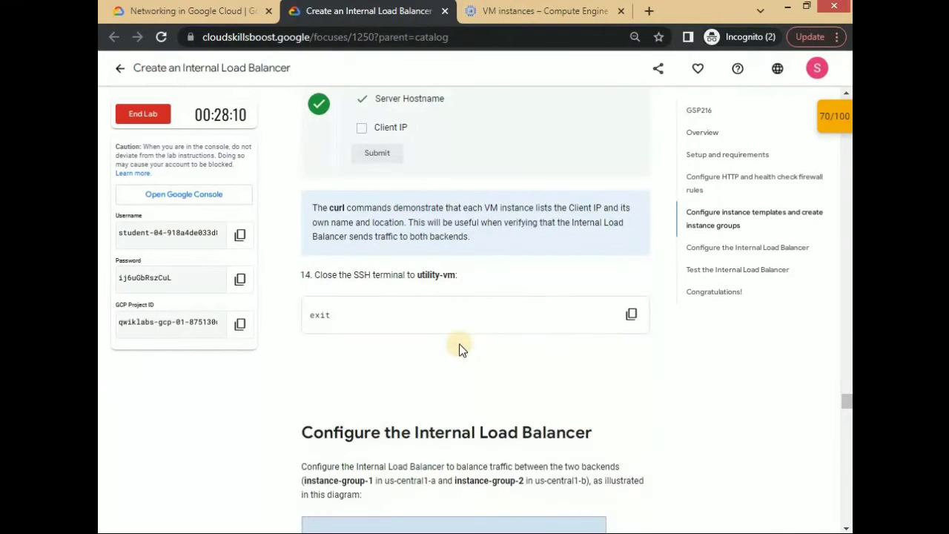
left_click(631, 314)
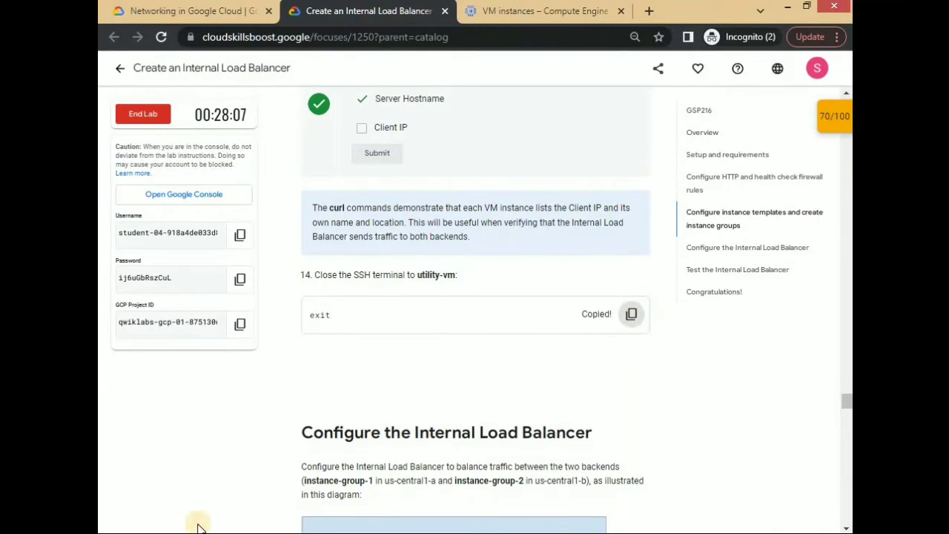
left_click(455, 459)
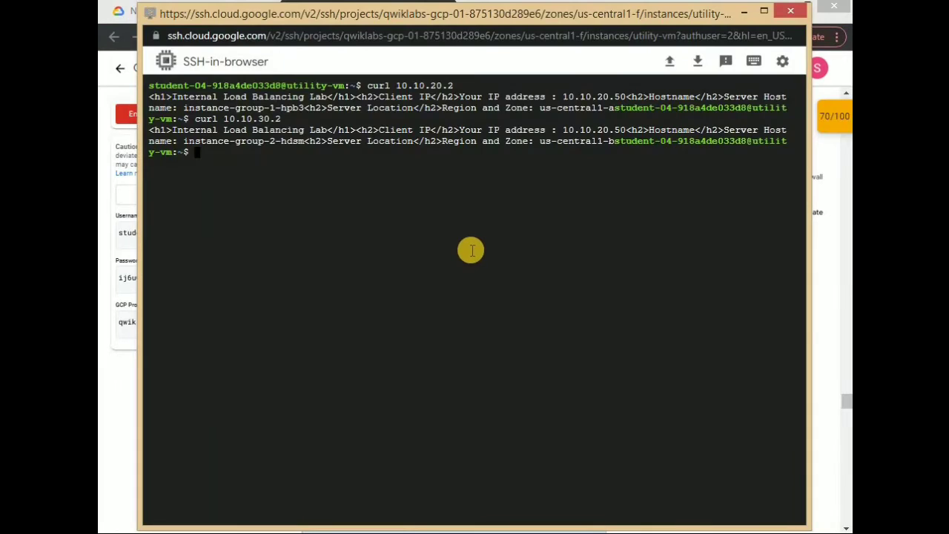
key("Return")
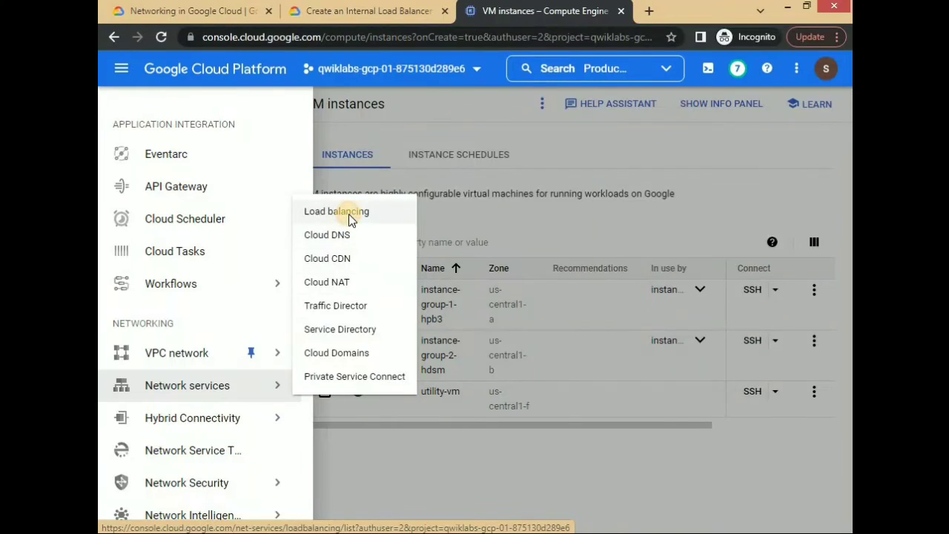
- Start creating a TCP load balancer in Network services with traffic set to Only between my VMs
left_click(349, 213)
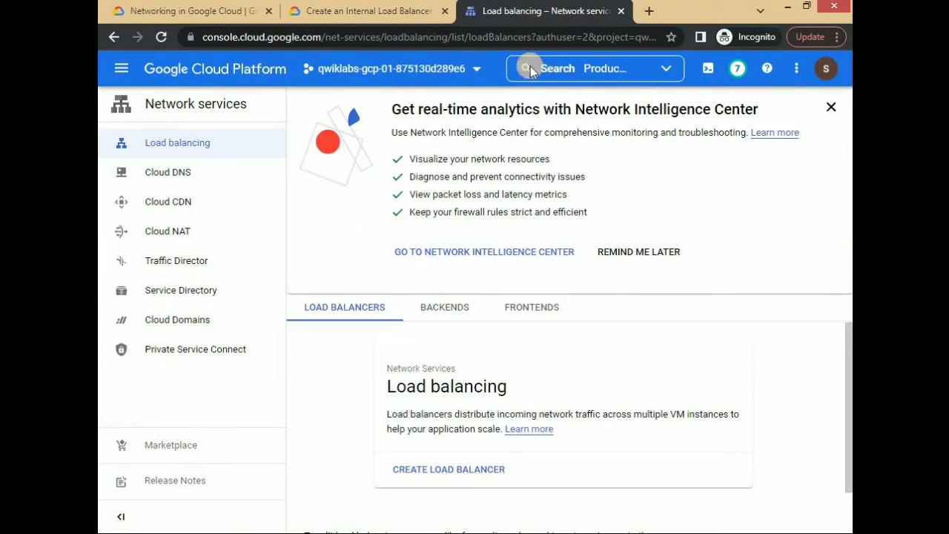
left_click(460, 475)
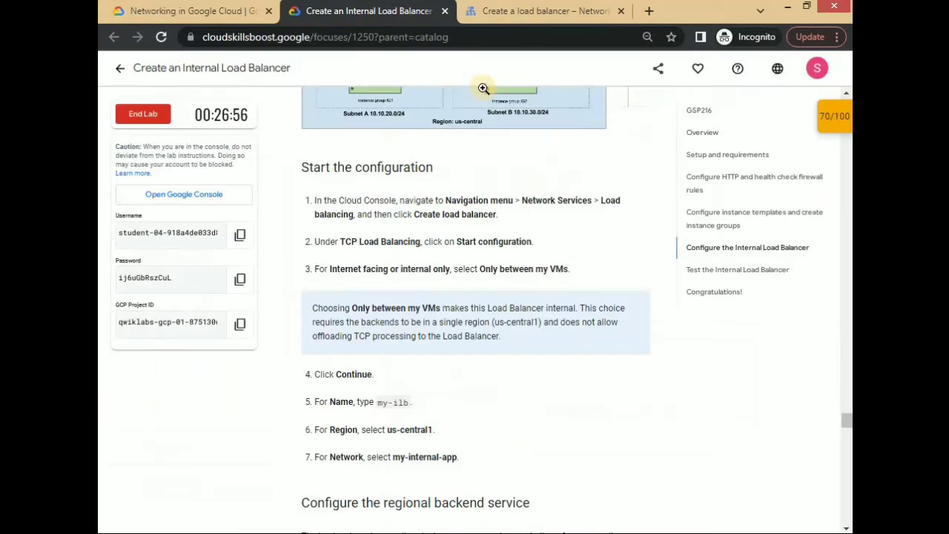
left_click(524, 10)
scroll(478, 287, "down", 3)
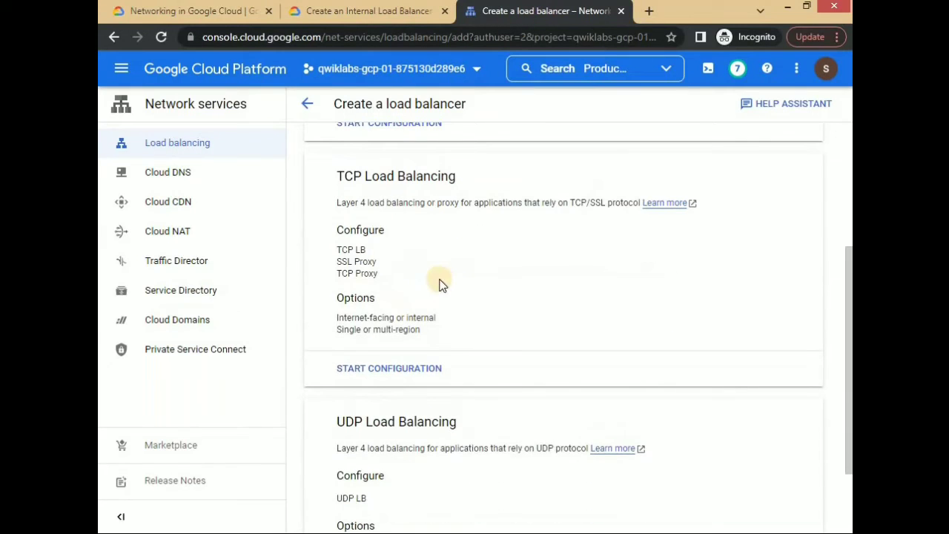
left_click(385, 367)
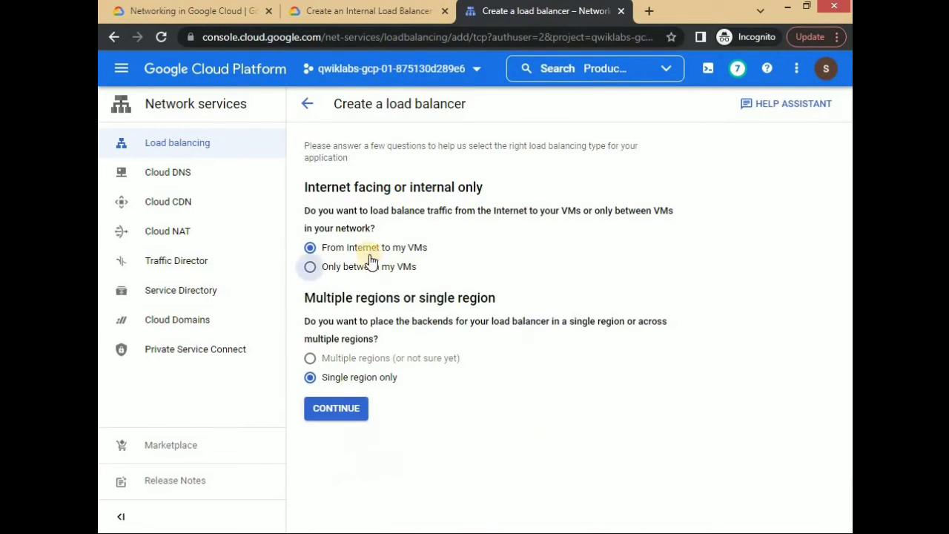
left_click(354, 407)
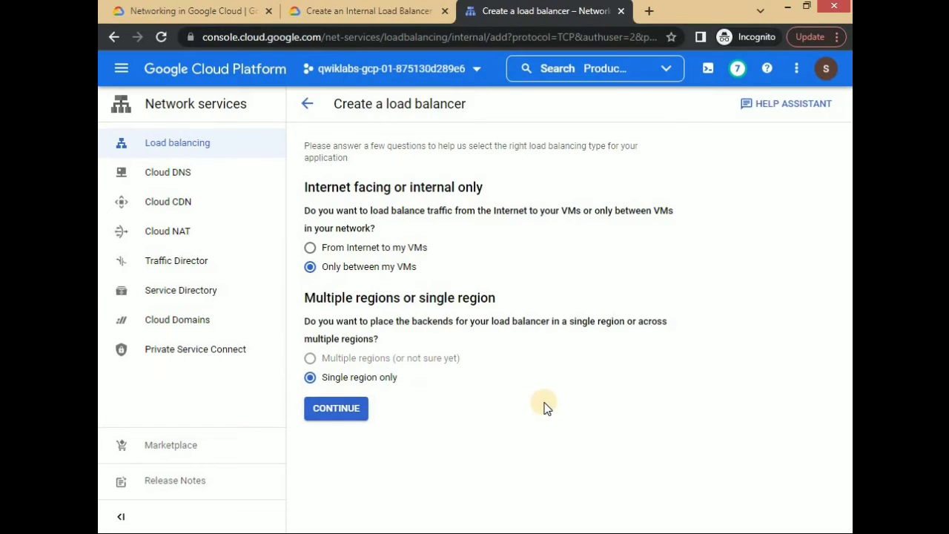
- Name the load balancer my-ilb as given in the lab, with region us-central1 and network my-internal-app
double_click(400, 253)
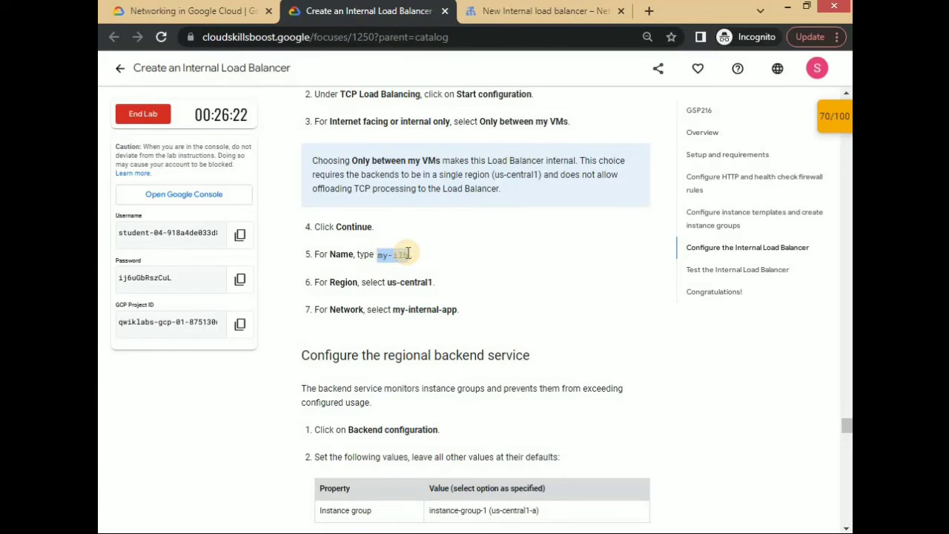
left_click(378, 151)
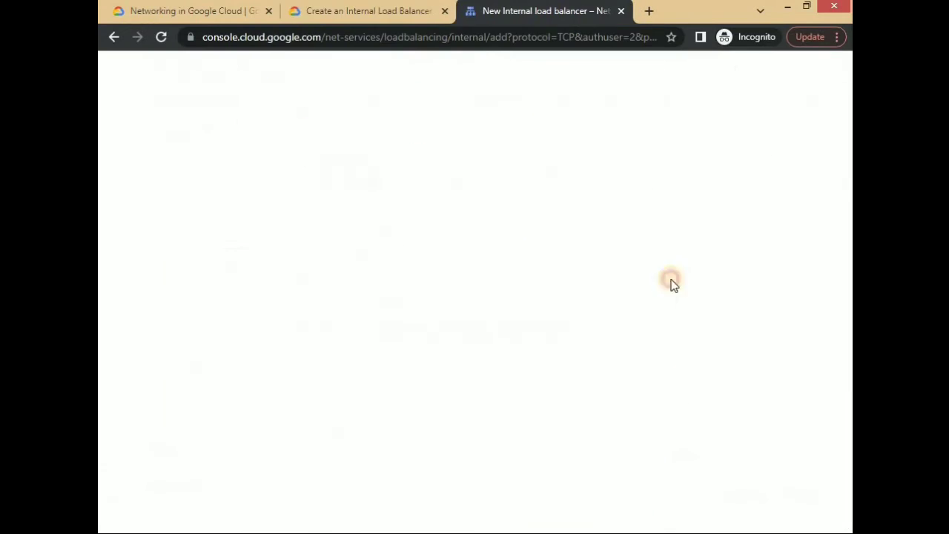
- Set the first backend's instance group to instance-group-1 (us-central1-a), as given in the lab instructions
left_click(648, 427)
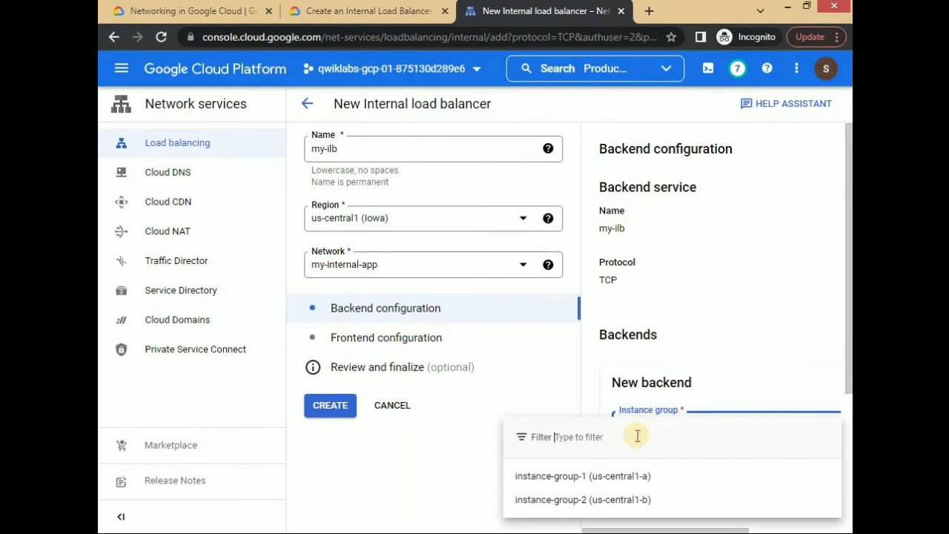
left_click(398, 9)
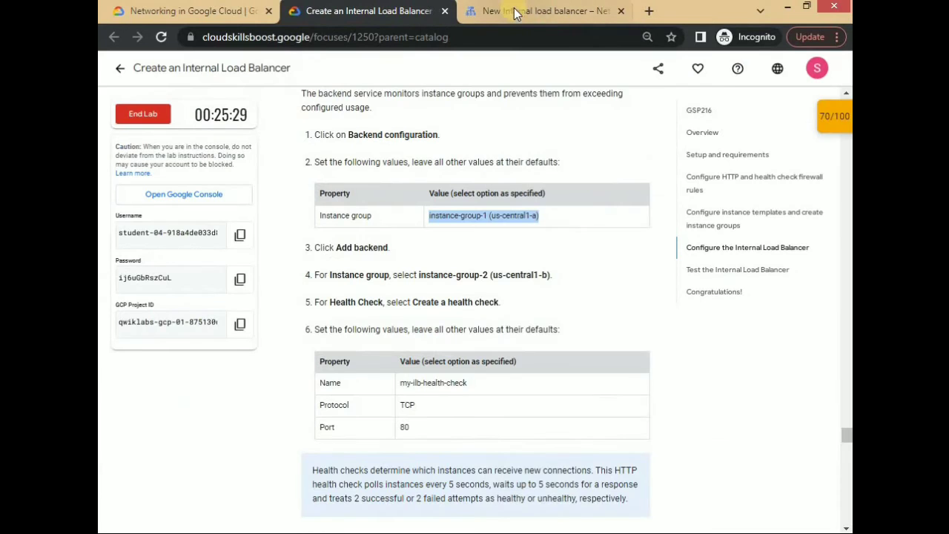
left_click(578, 10)
left_click(627, 478)
- Add a second backend to my-ilb using instance-group-2 (us-central1-b), following the lab instructions
left_click(371, 11)
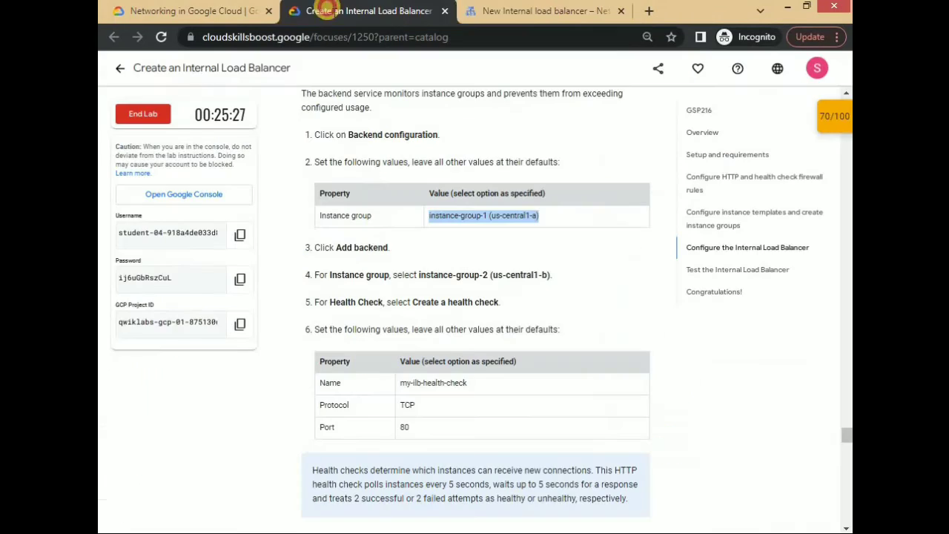
left_click(485, 19)
scroll(749, 377, "down", 2)
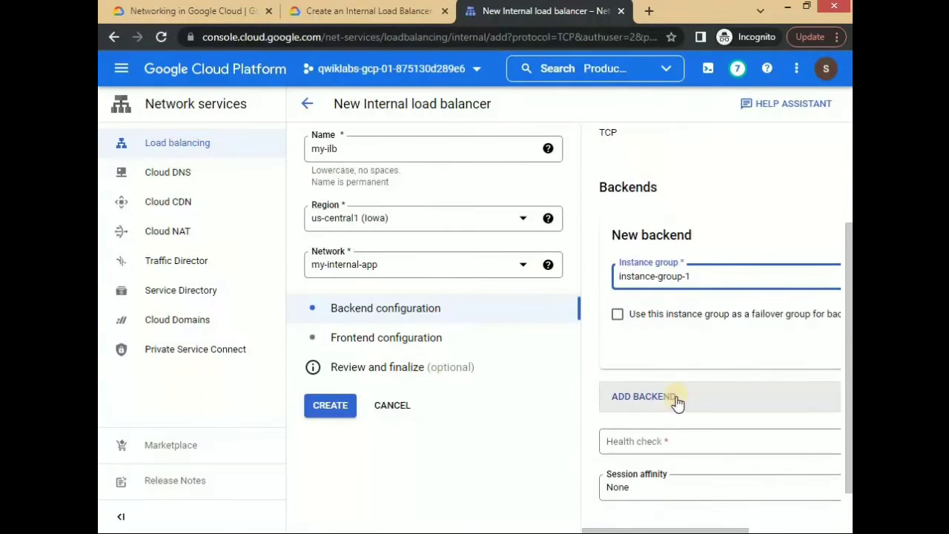
left_click(662, 399)
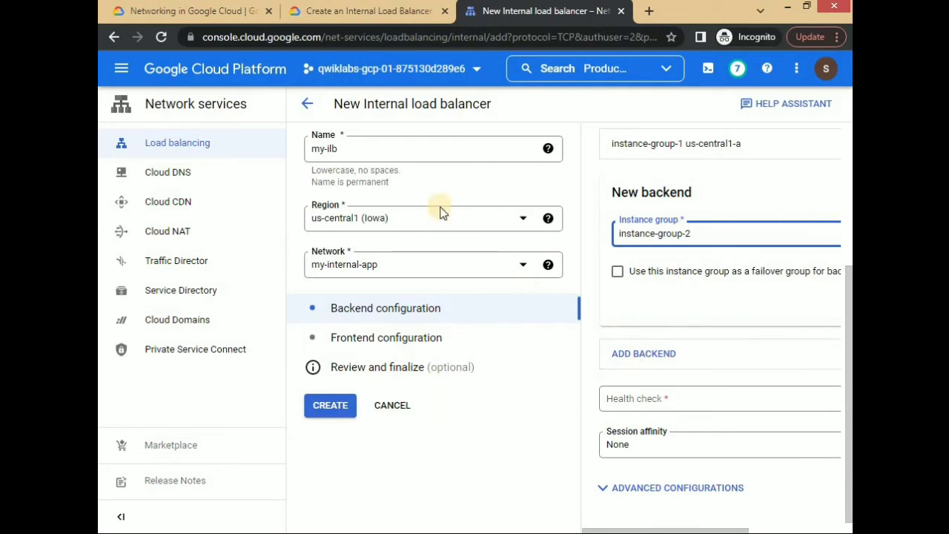
- Create a regional health check named my-ilb-health-check with protocol TCP and port 80 for the backend service
left_click(656, 402)
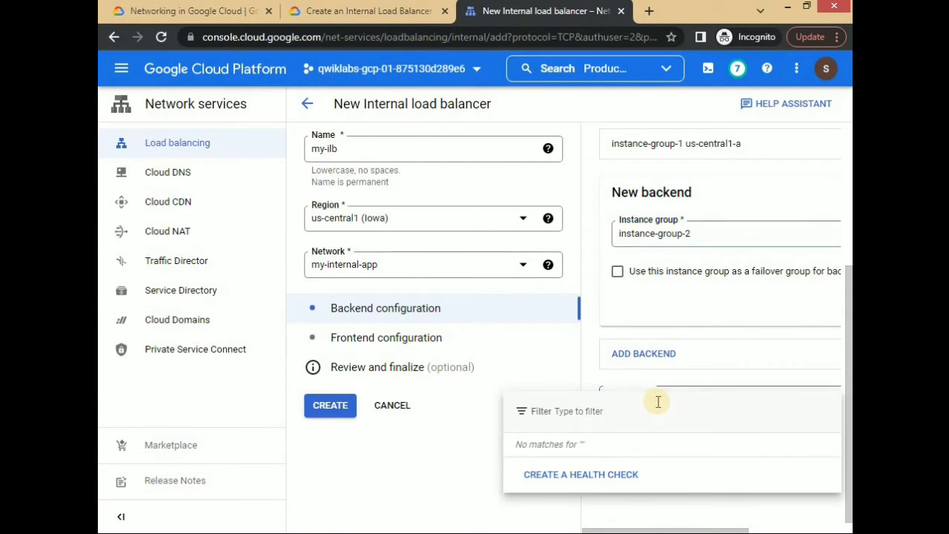
left_click(606, 474)
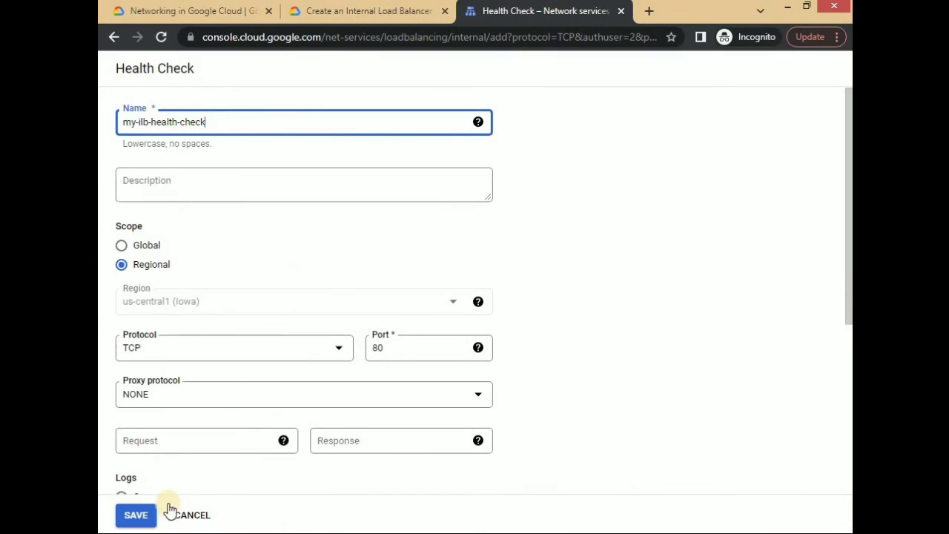
left_click(137, 514)
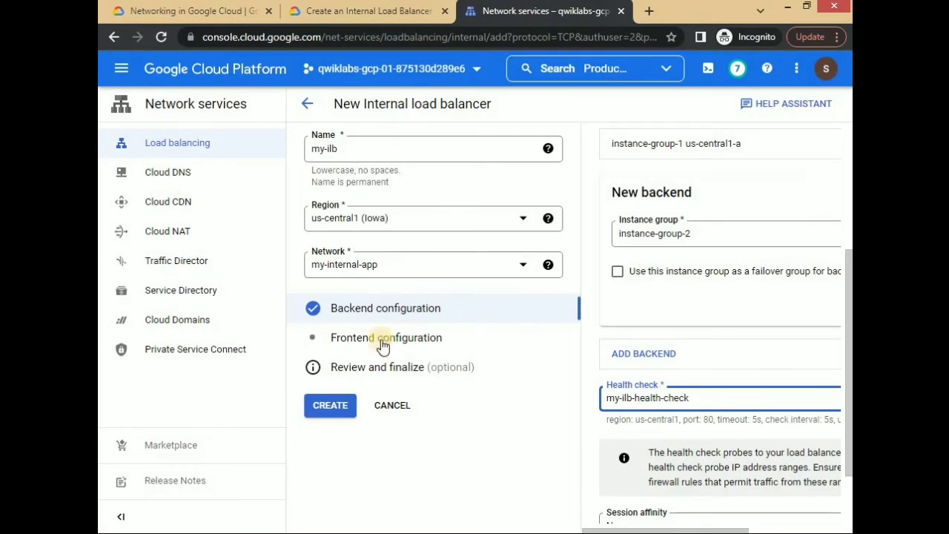
- In the frontend configuration, reserve a static internal IP address named my-ilb-ip with the custom address 10.10.30.5
left_click(382, 339)
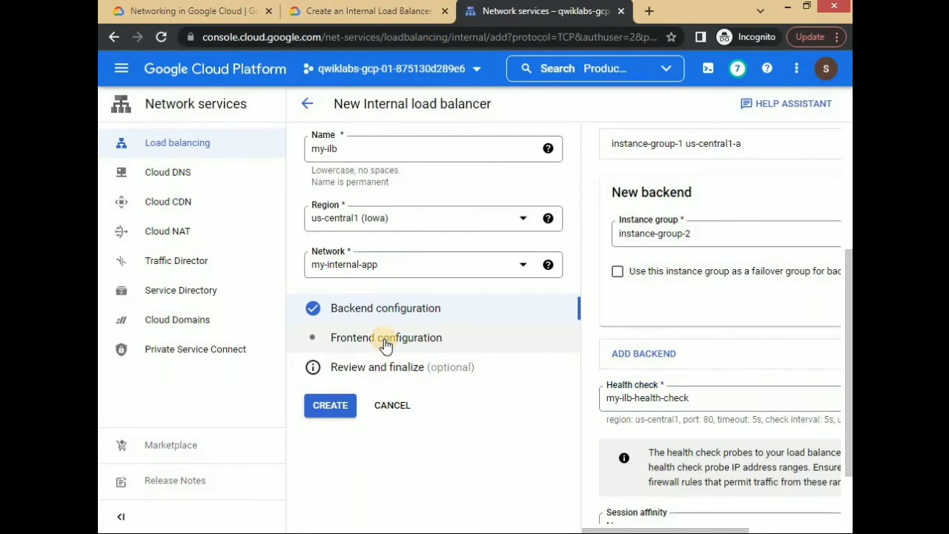
key("ctrl+shift+Tab")
left_click(541, 11)
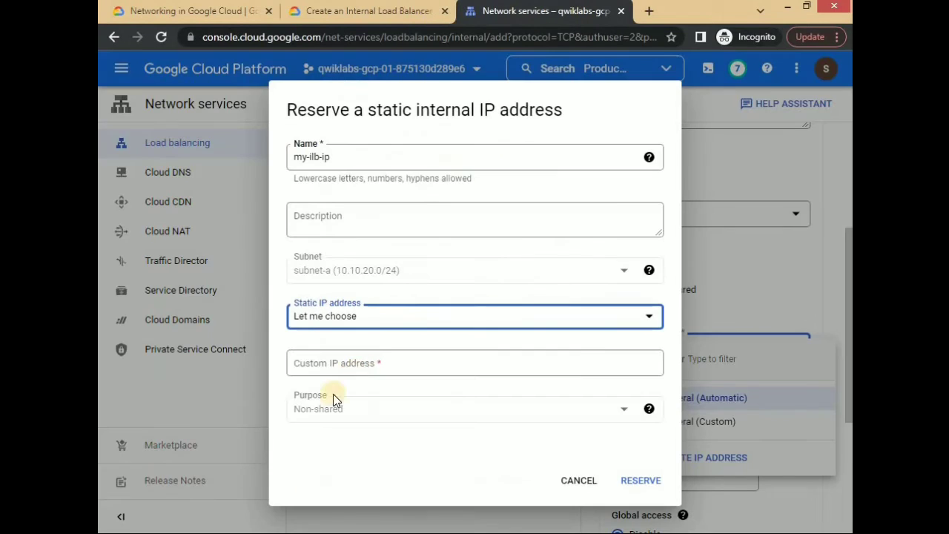
left_click(335, 367)
type("10.10.30.5")
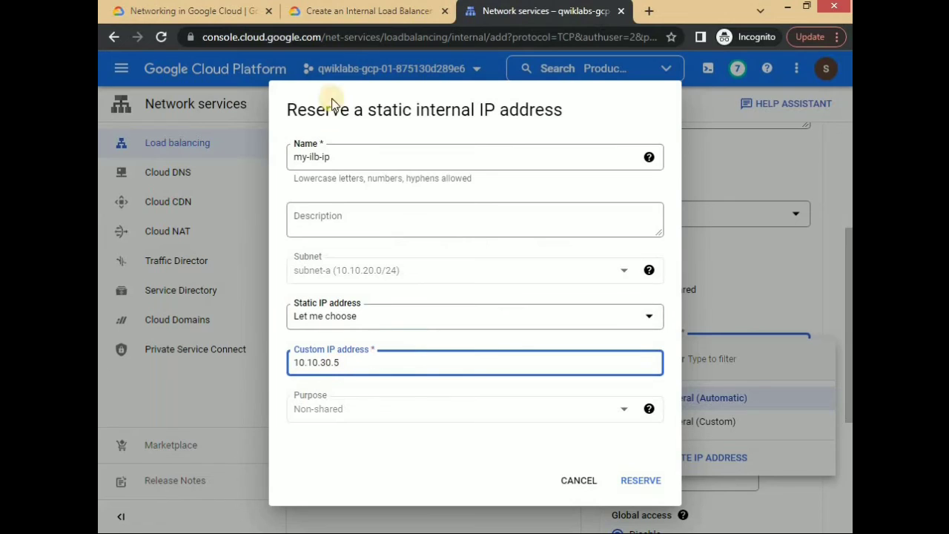
left_click(630, 478)
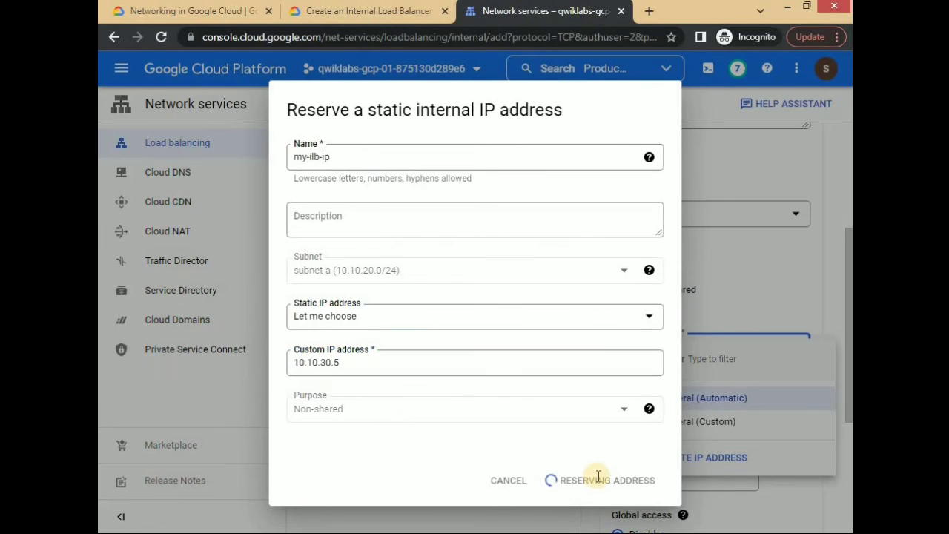
- Set the frontend port number to 80, finish the frontend configuration and create the load balancer
left_click(669, 242)
type("80")
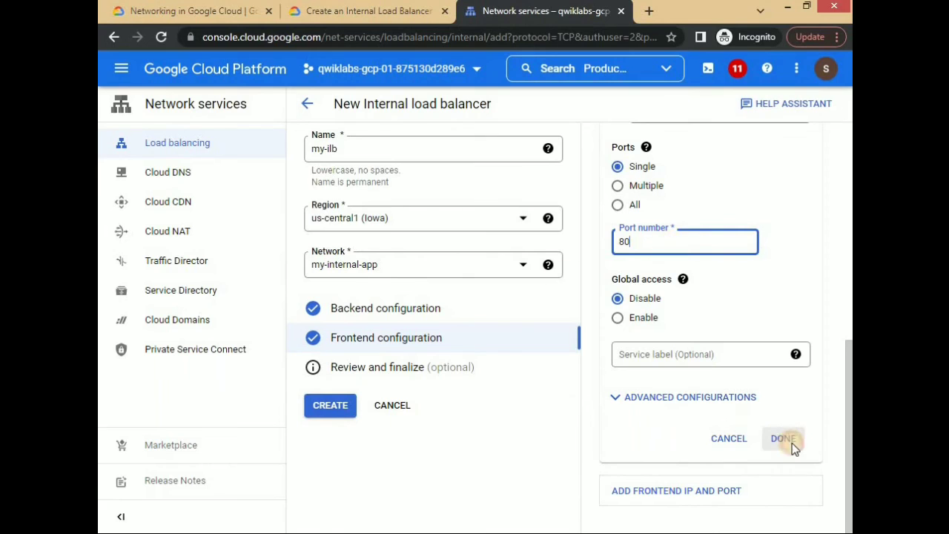
left_click(784, 439)
left_click(333, 406)
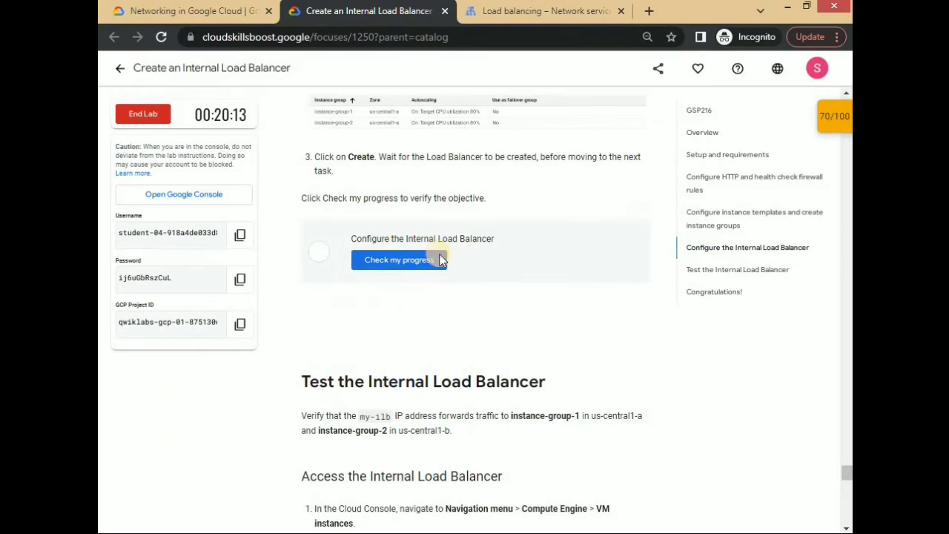
- Check the lab progress for the objective Configure the Internal Load Balancer
left_click(438, 259)
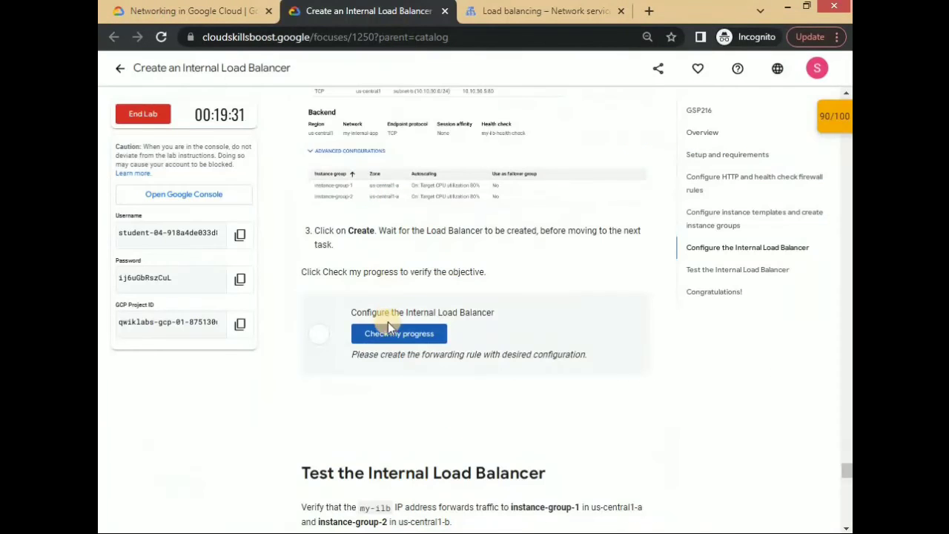
left_click(387, 326)
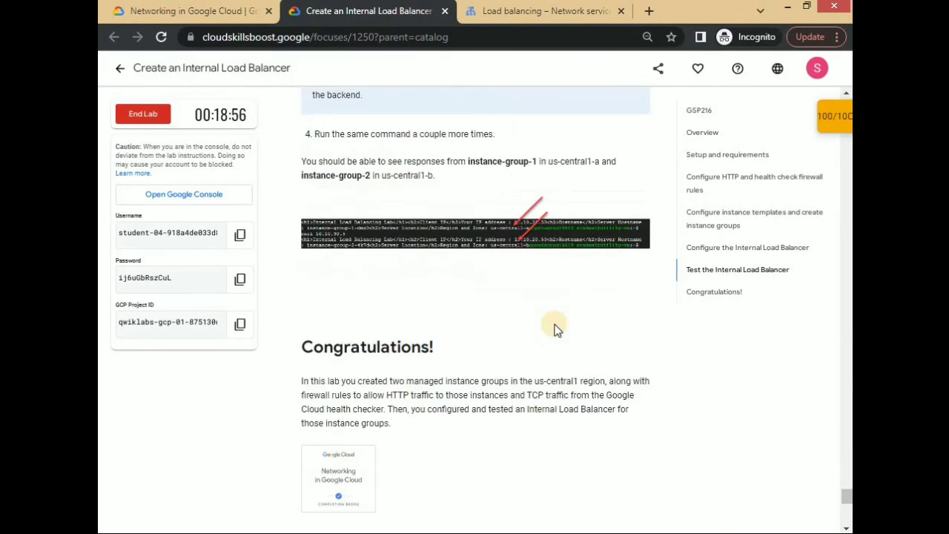
scroll(555, 326, "down", 2)
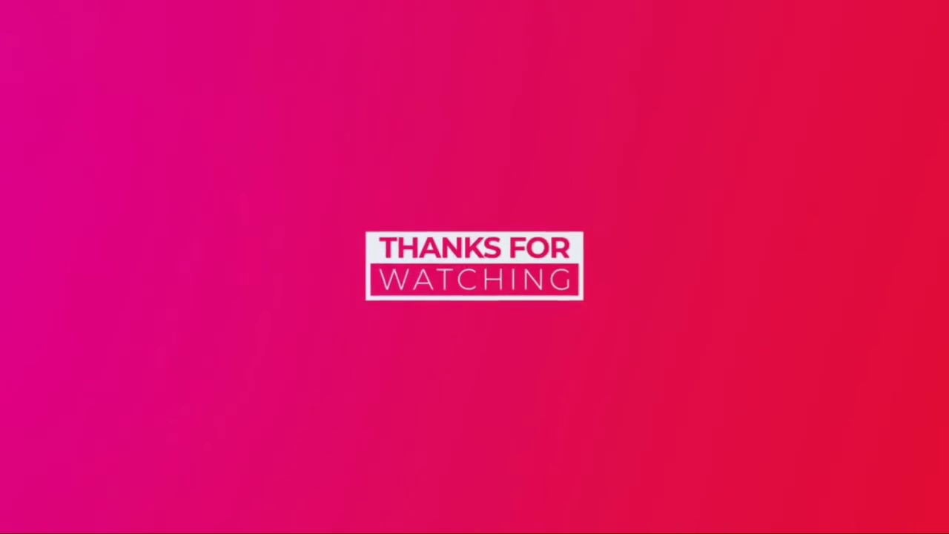